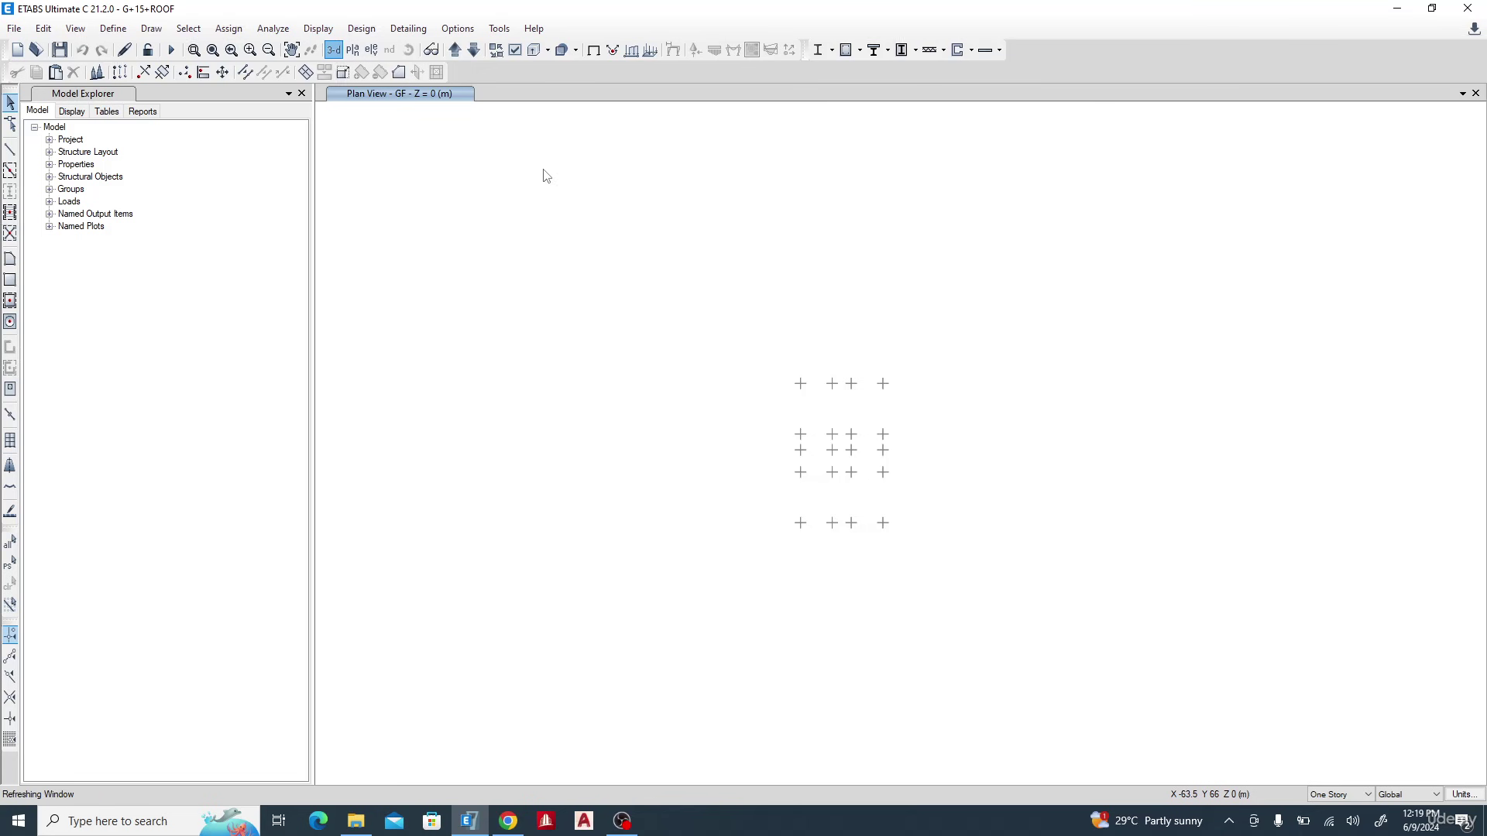
- Examine the whole building in the 3-D view with extruded members, and return to the non-extruded line display
left_click(534, 50)
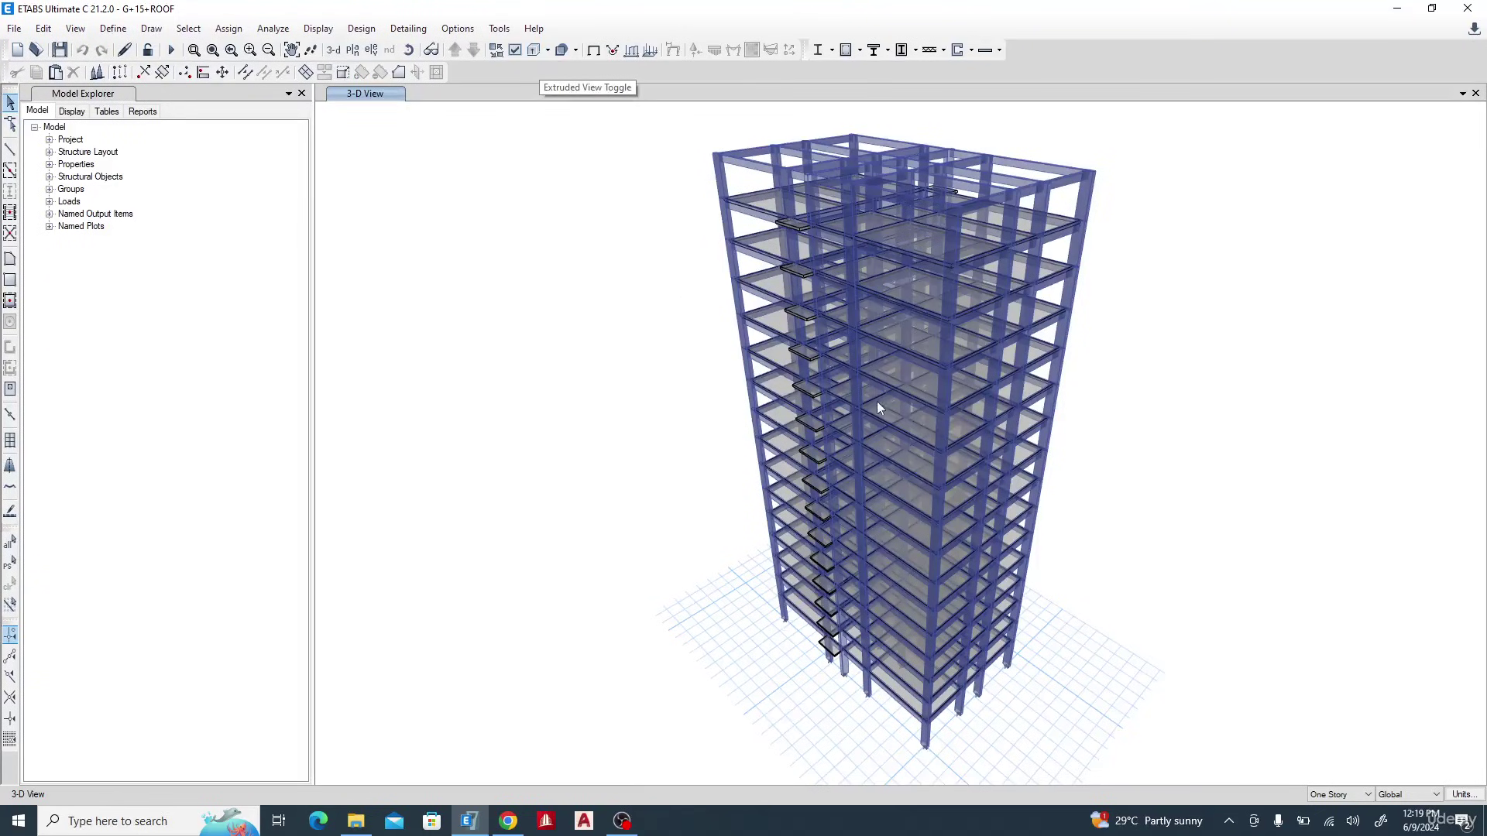
middle_click_drag(877, 401, 783, 462, "shift")
scroll(778, 476, "up", 5)
scroll(774, 495, "down", 5)
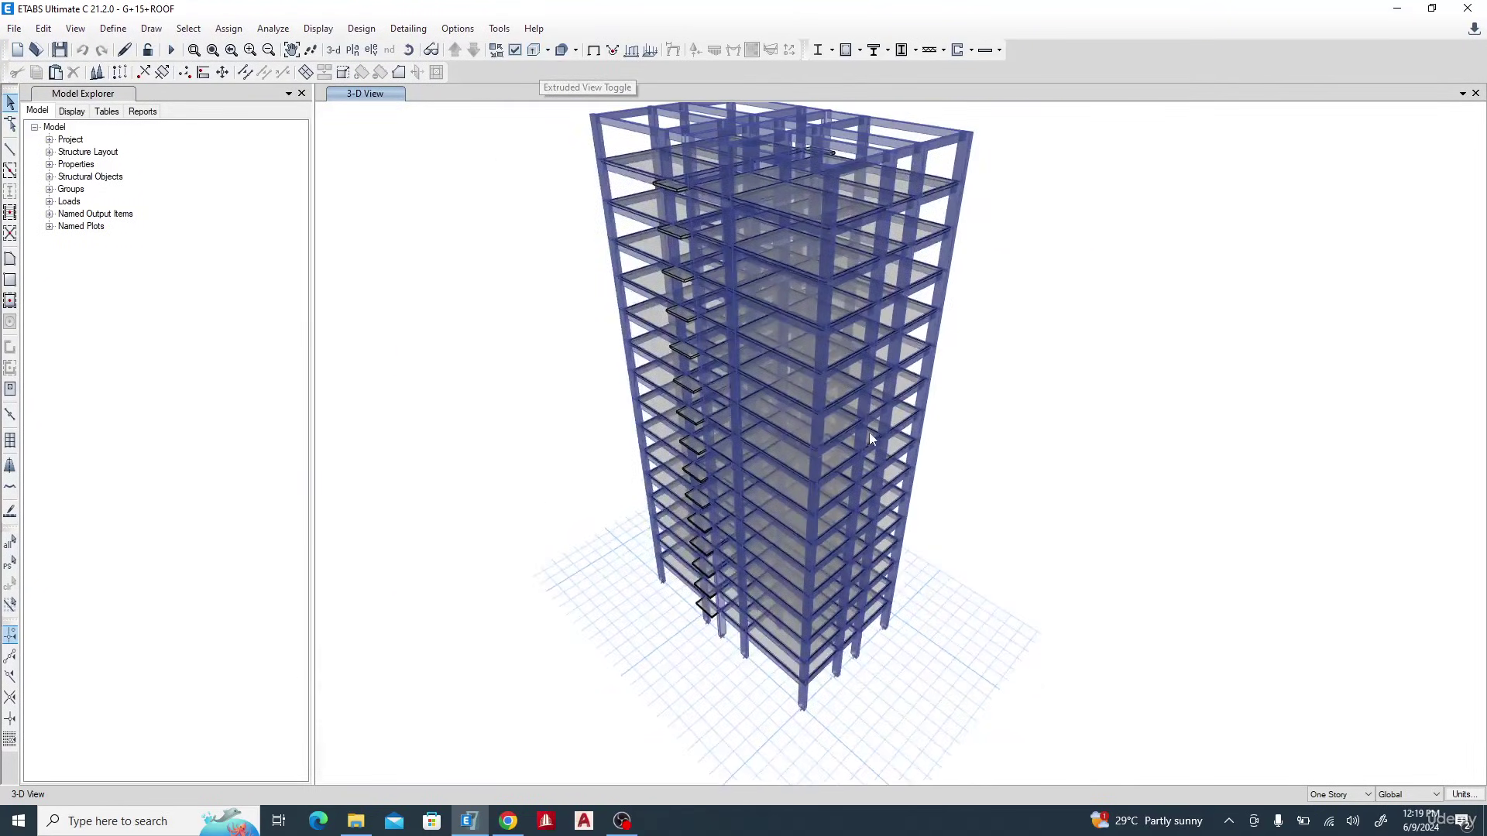
middle_click_drag(622, 422, 731, 486, "shift")
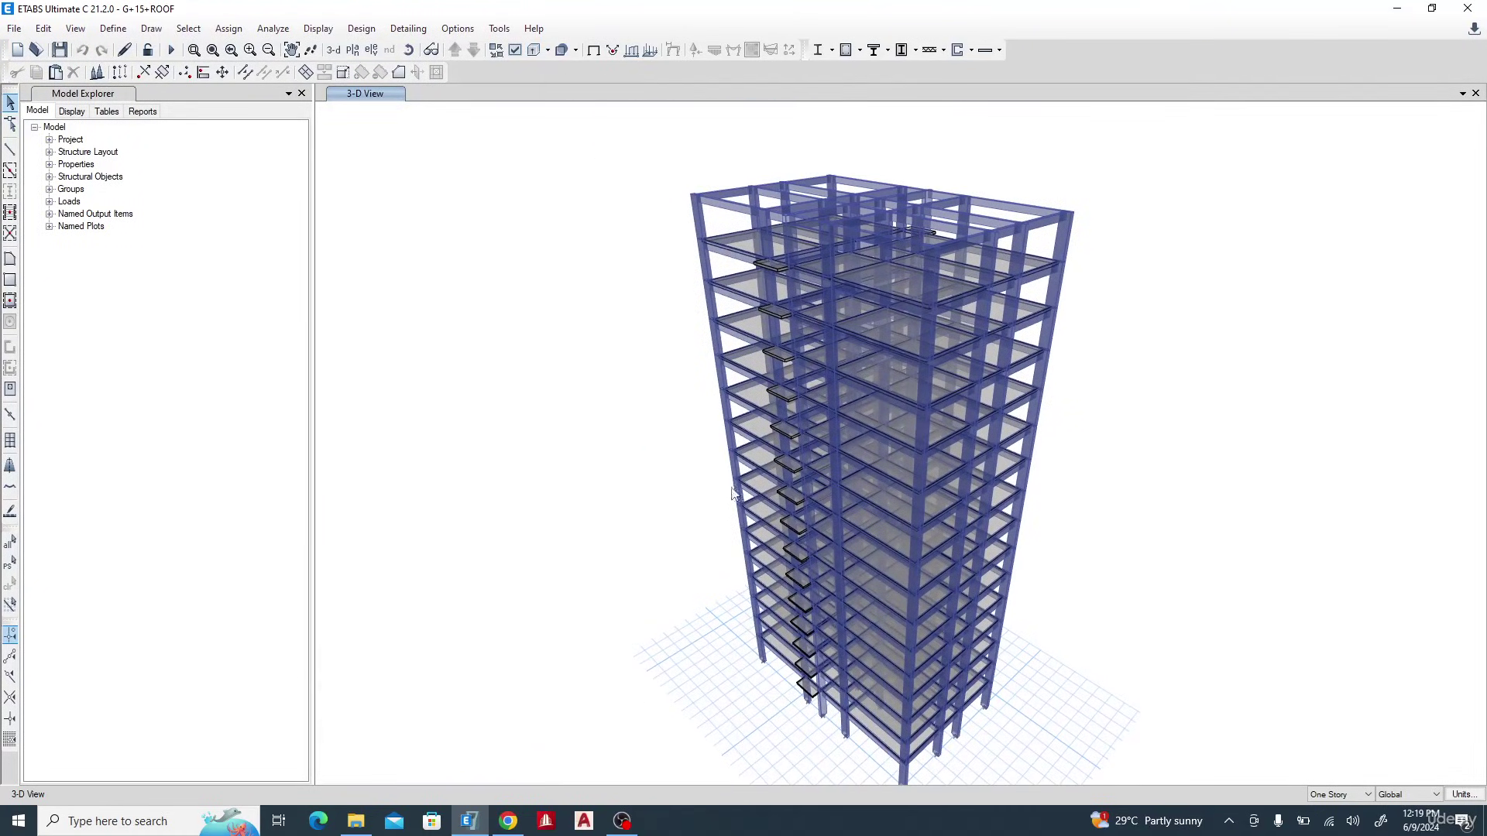
left_click(534, 50)
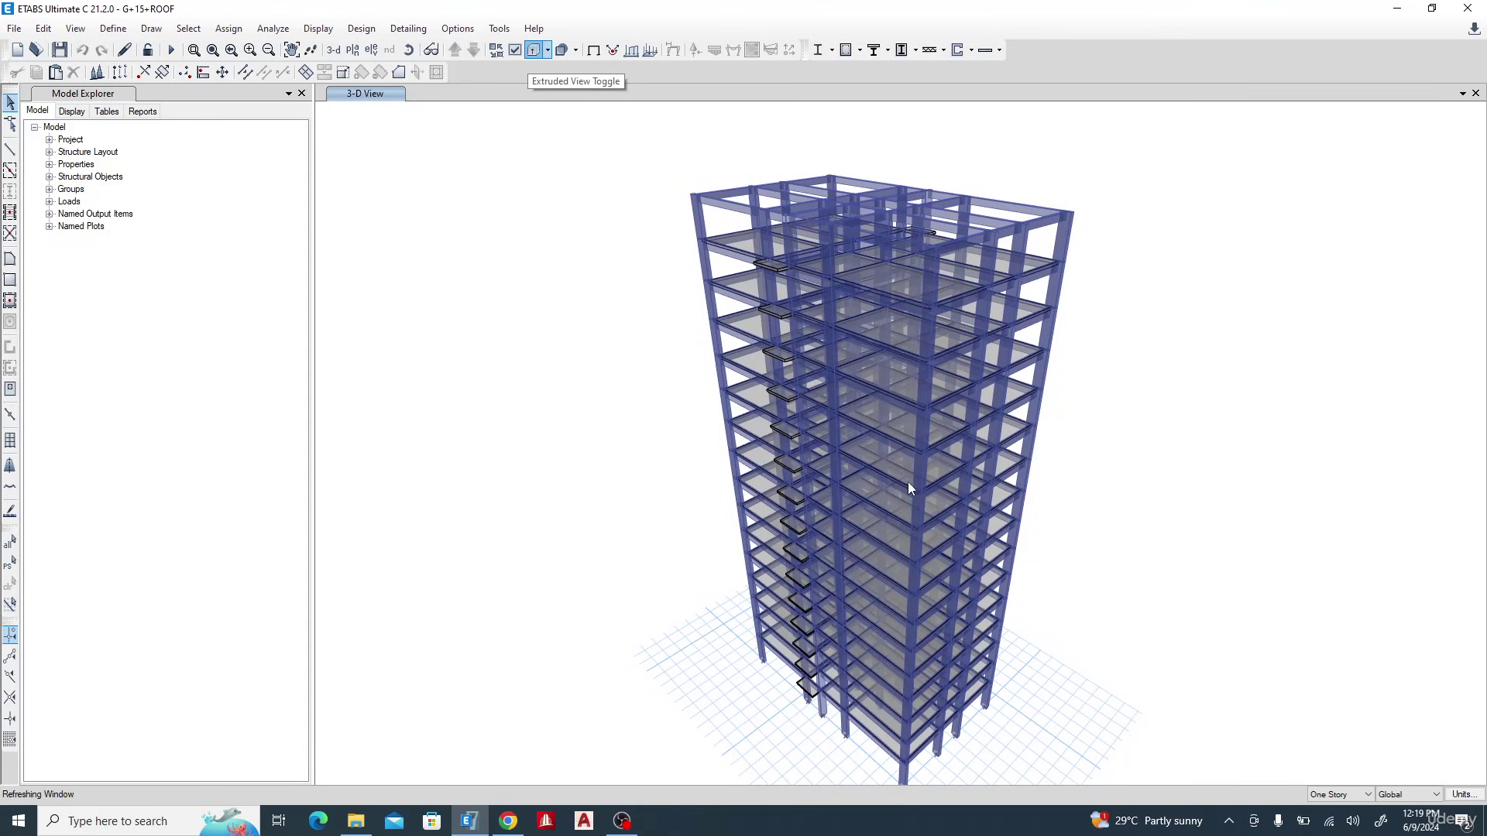
middle_click_drag(739, 454, 750, 532, "shift")
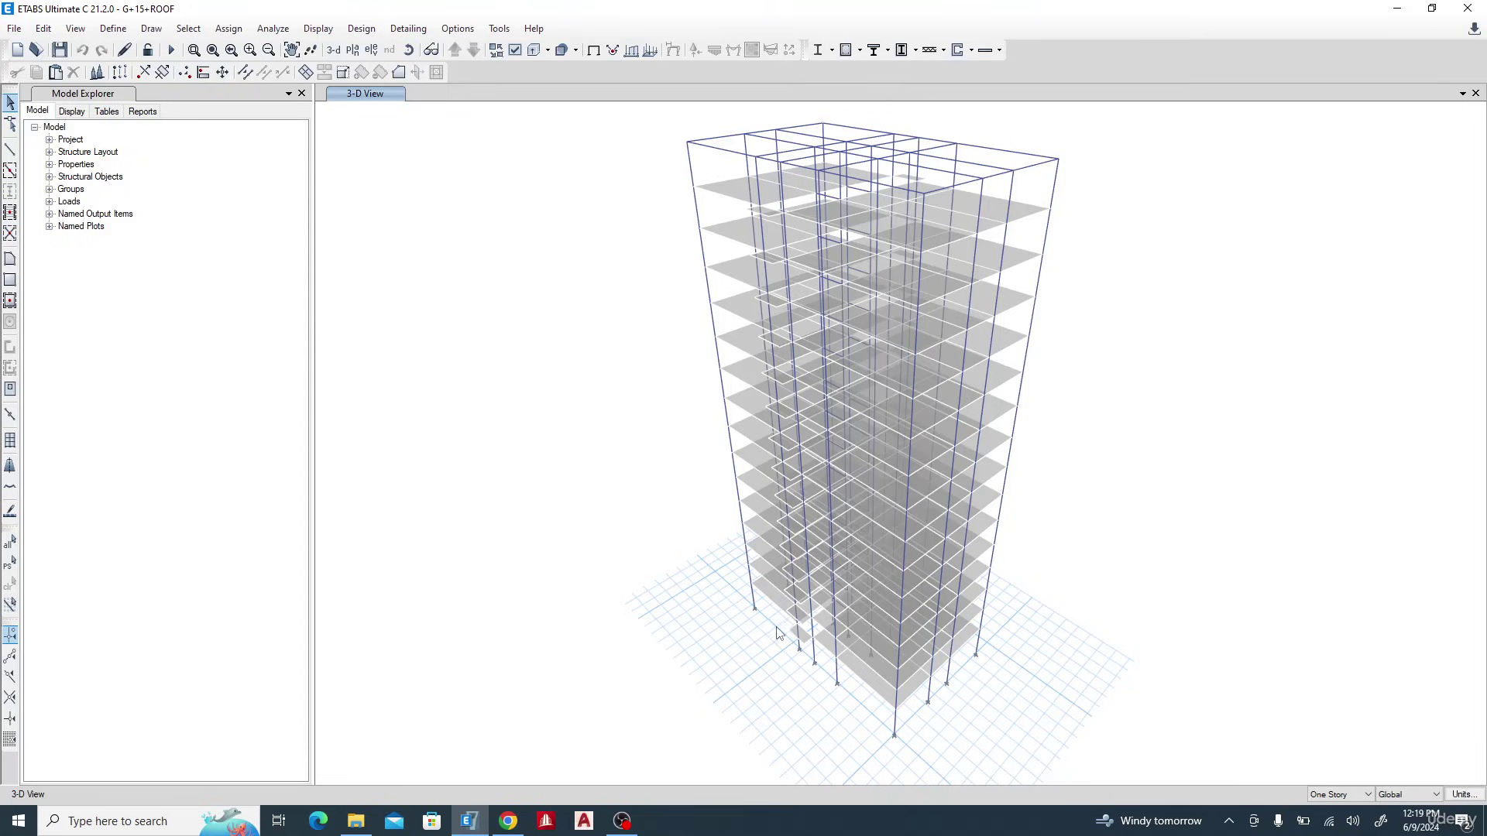
- Keep the story scope at One Story and open the plan view of the GF level
left_click(1332, 795)
left_click(1337, 815)
left_click(352, 50)
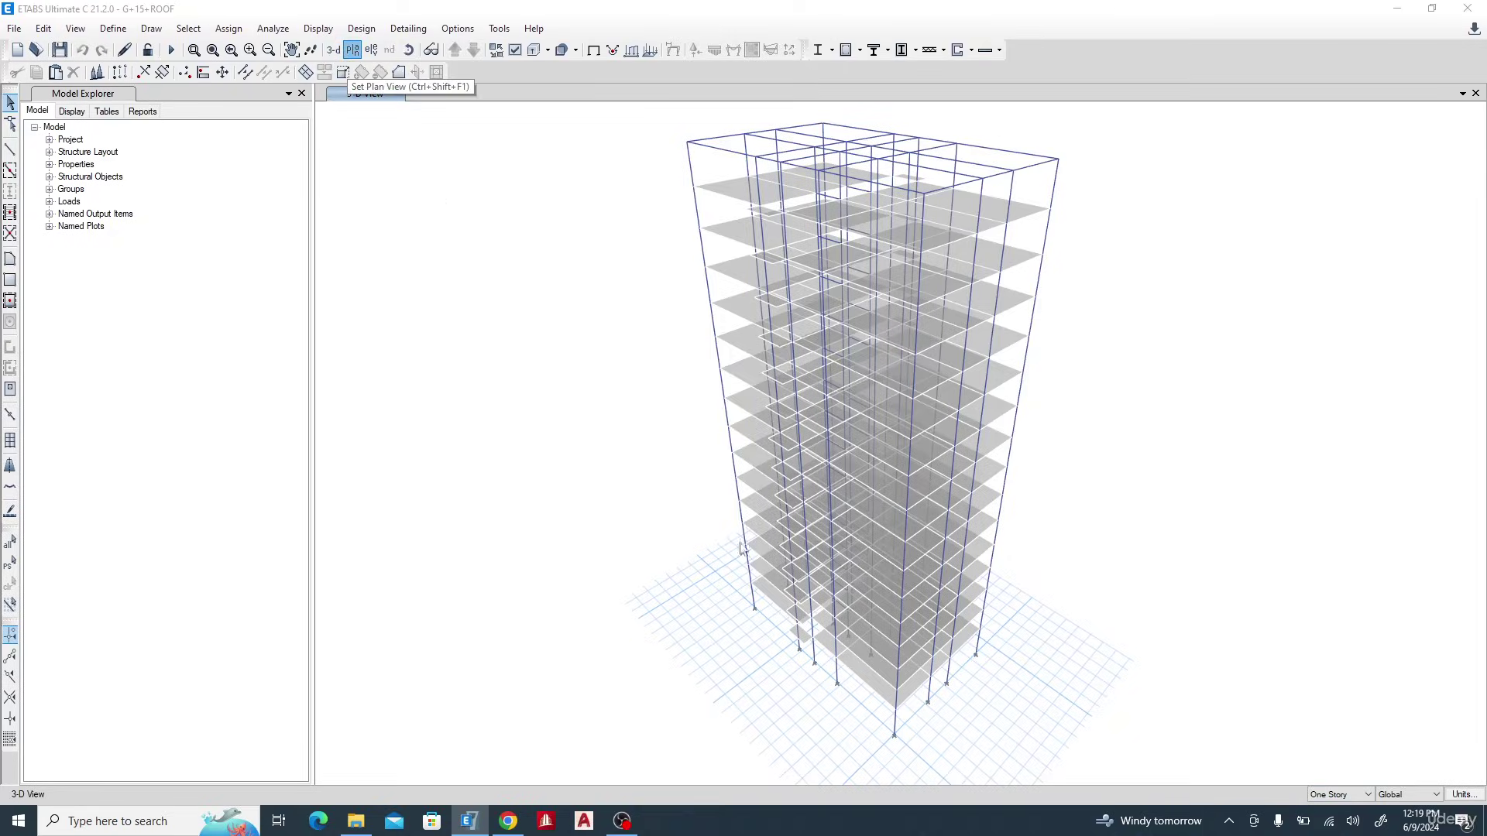
left_click(655, 520)
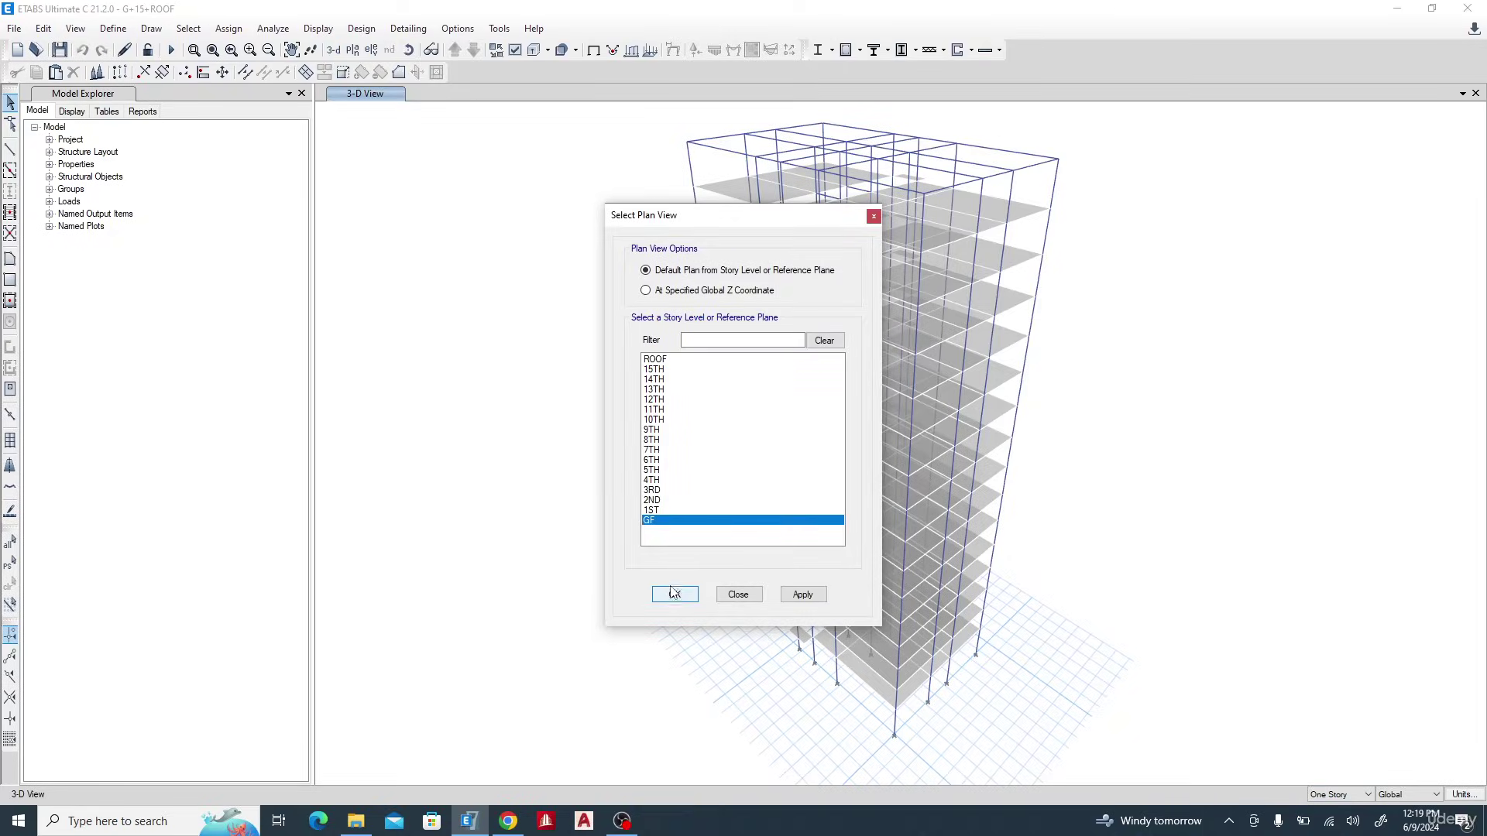
scroll(973, 401, "down", 5)
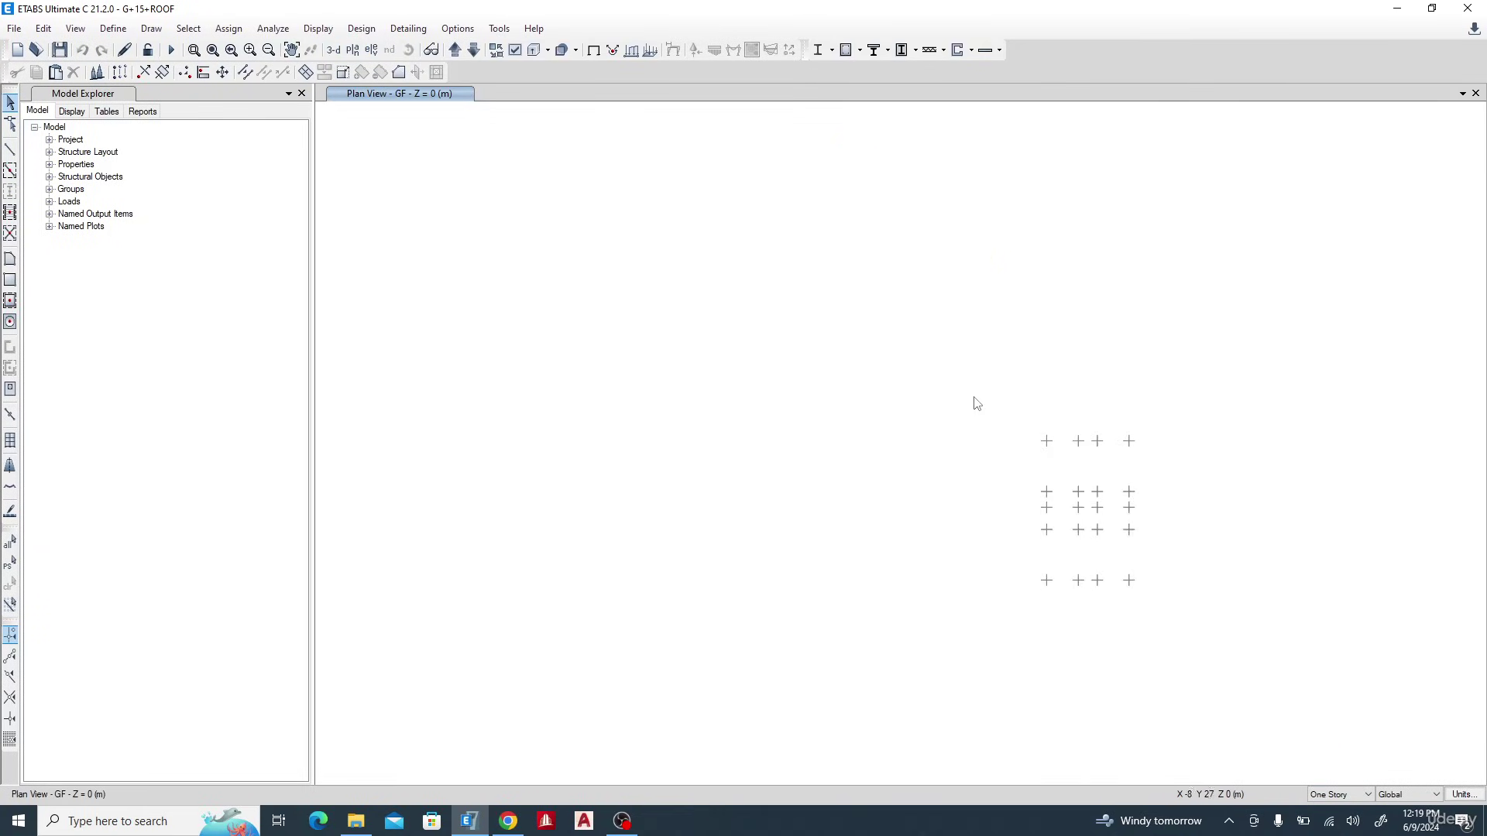
- Set the story scope to All Stories, select every joint in the plan, and show the selection in the 3-D view
left_click(1346, 797)
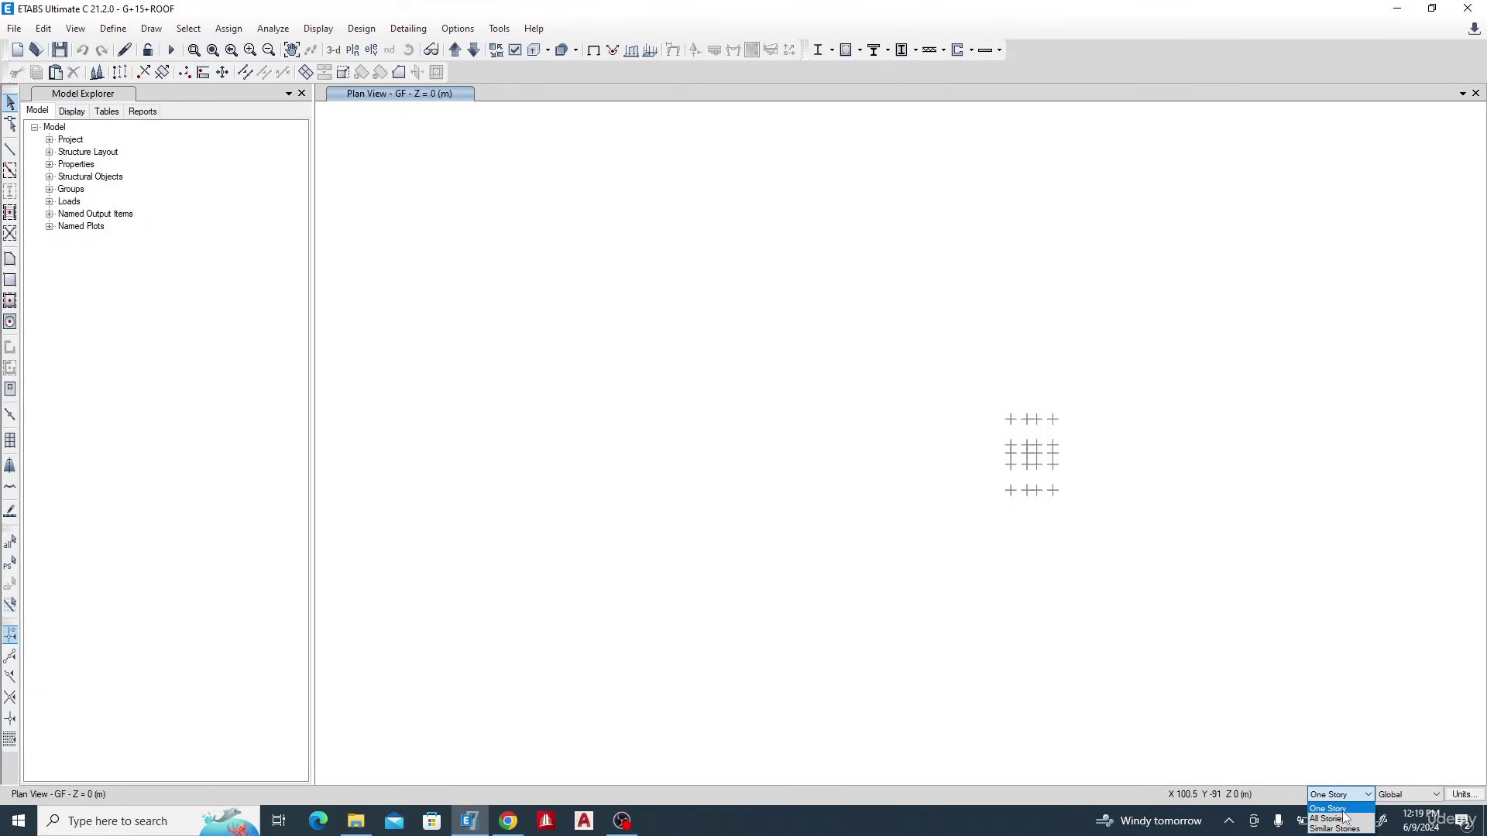
left_click(1340, 822)
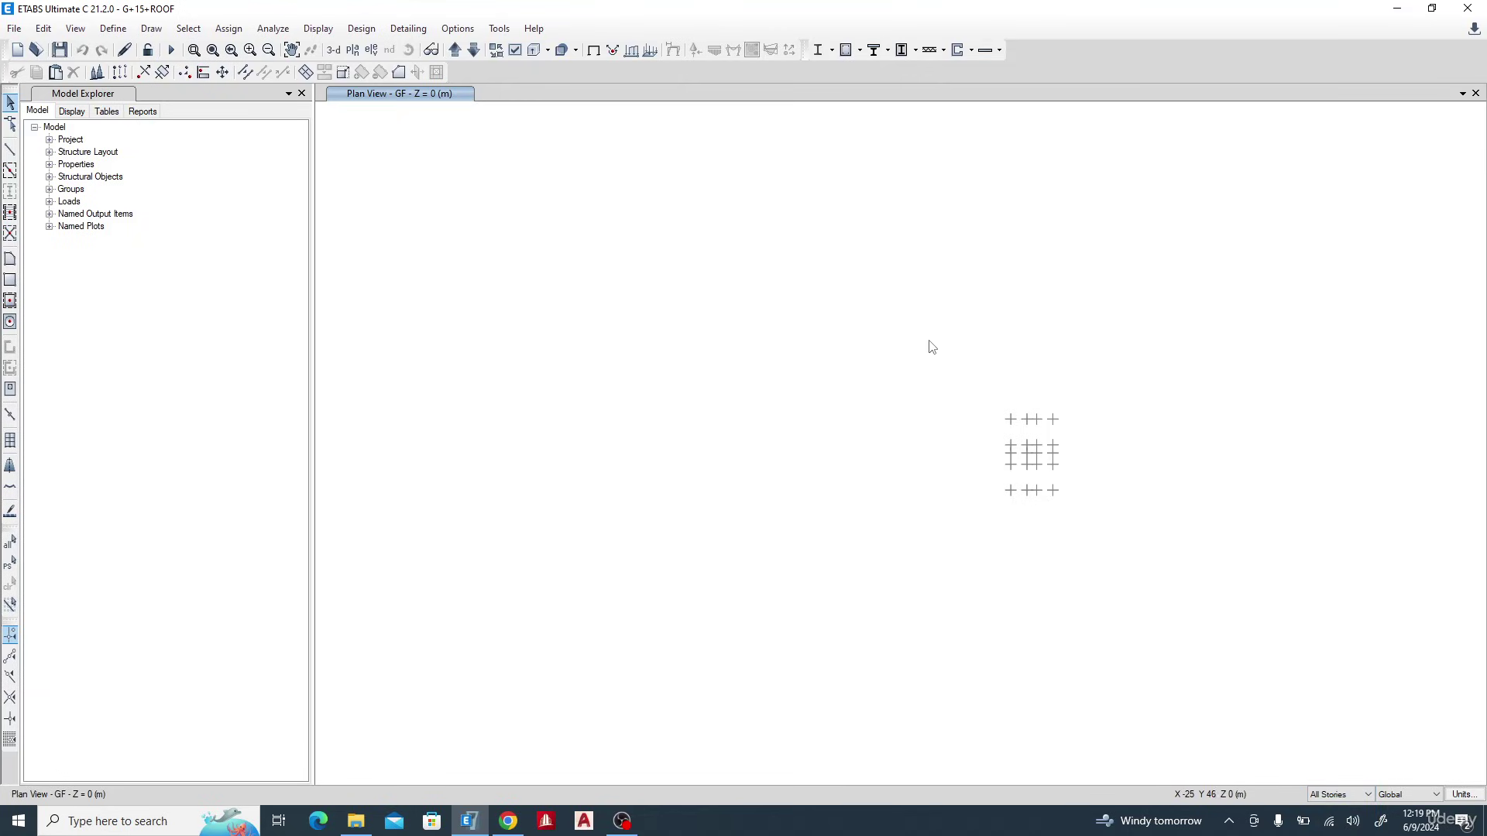
left_click_drag(929, 342, 1279, 669)
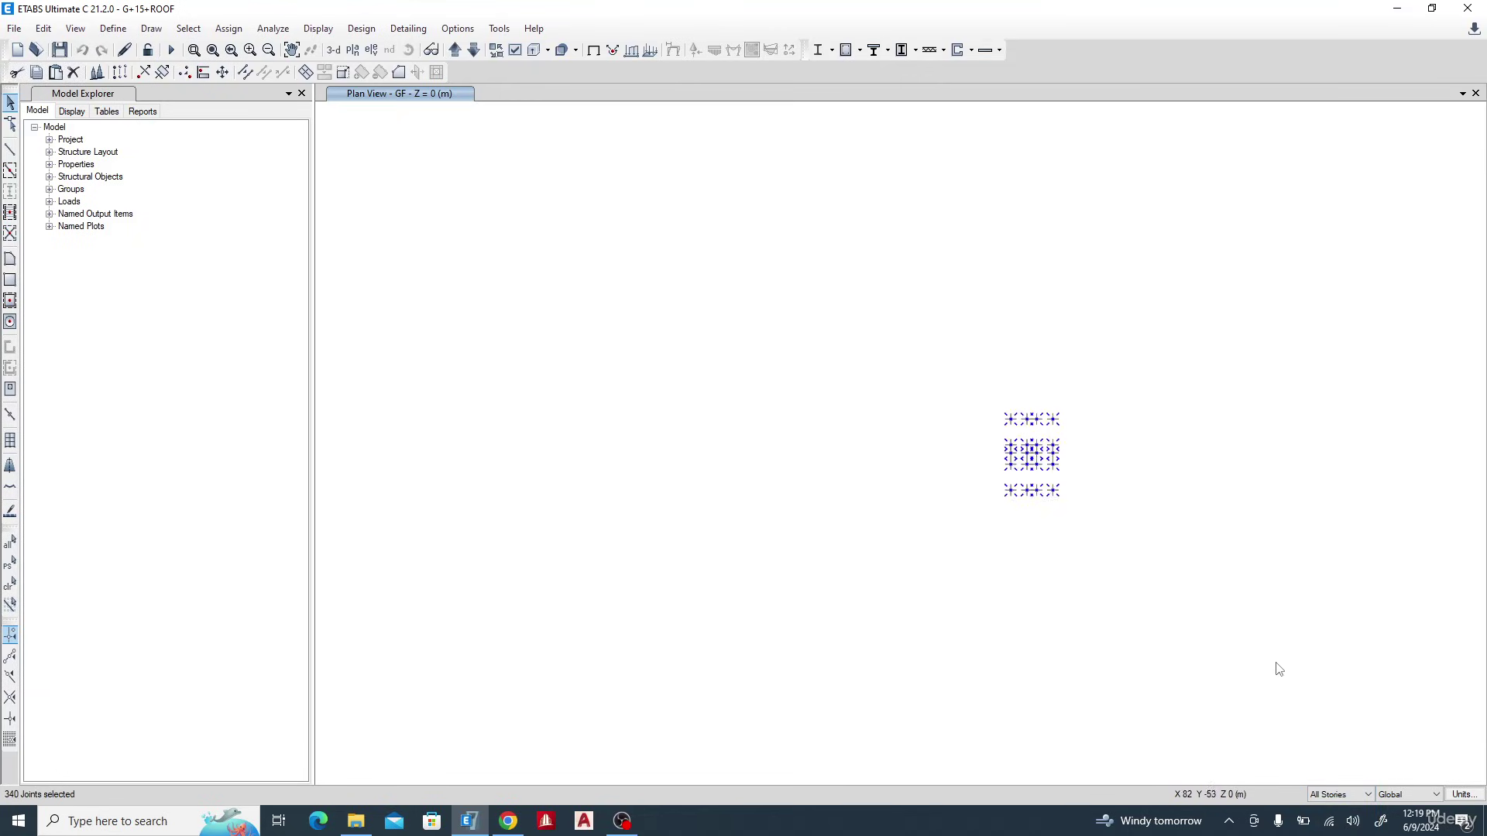
left_click(334, 52)
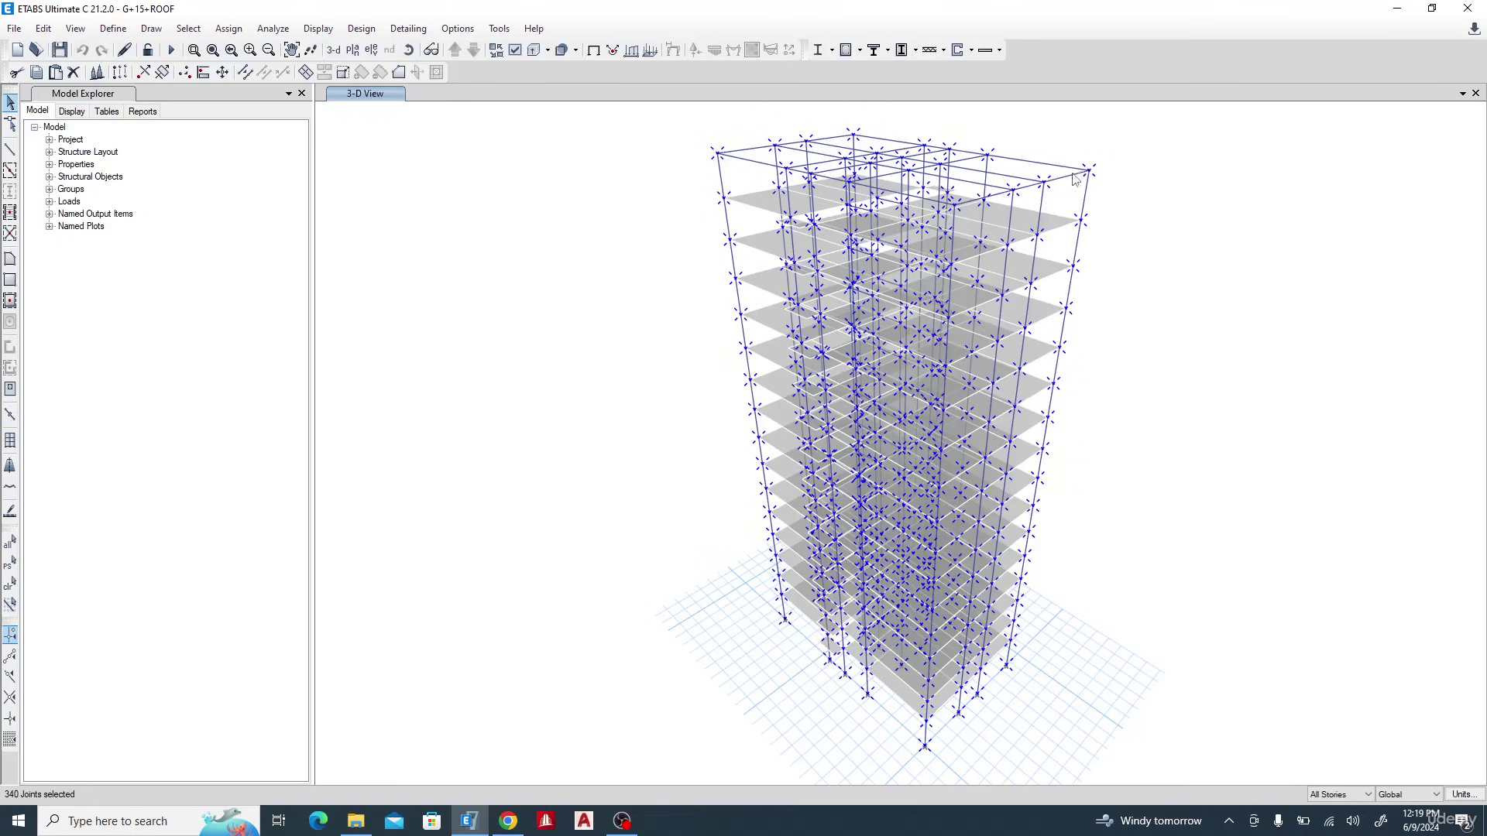
- Return the story scope to One Story and clear the joint selection
left_click(1367, 794)
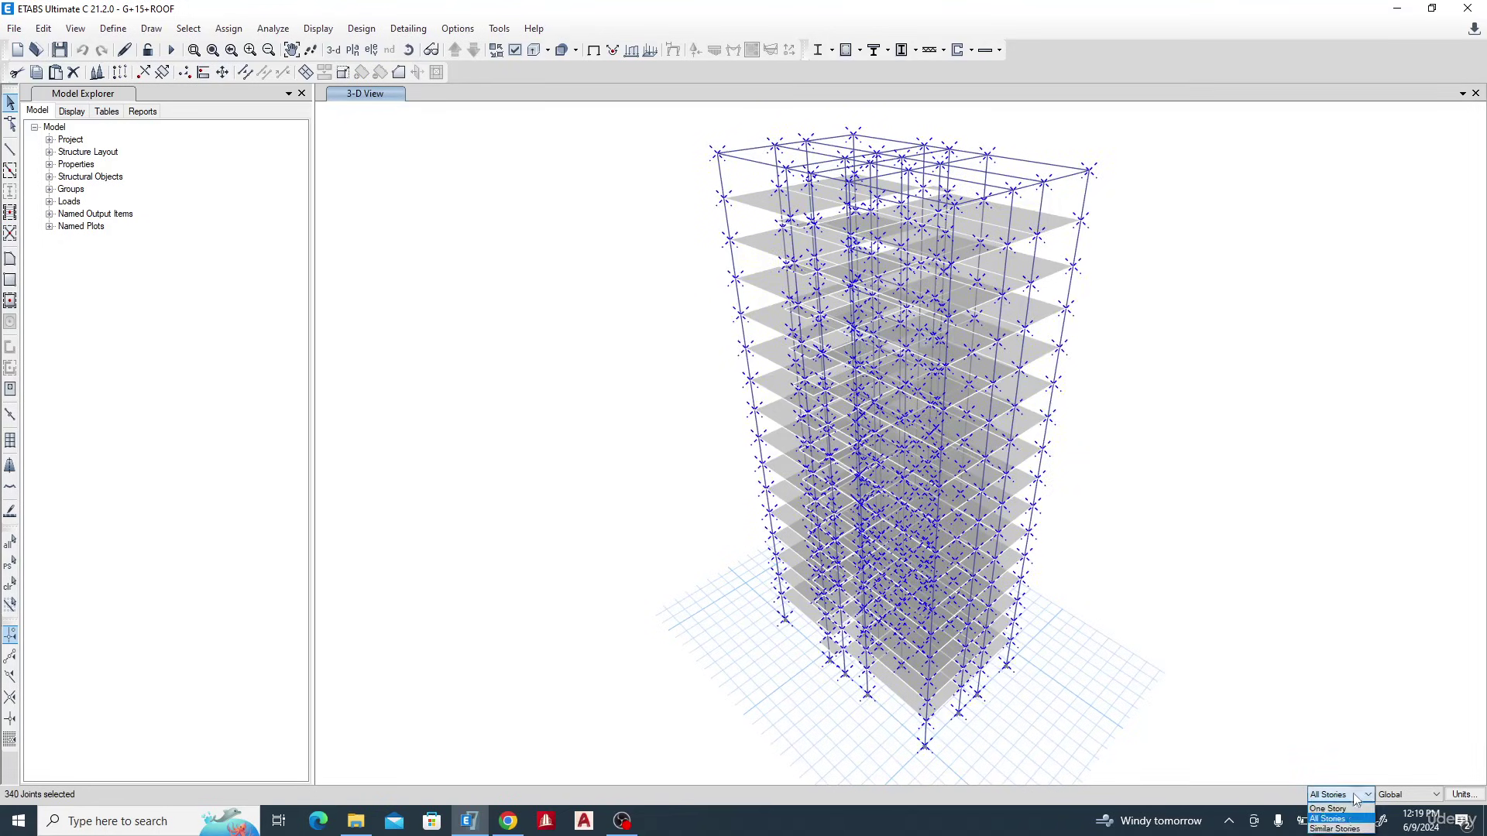
left_click(1351, 817)
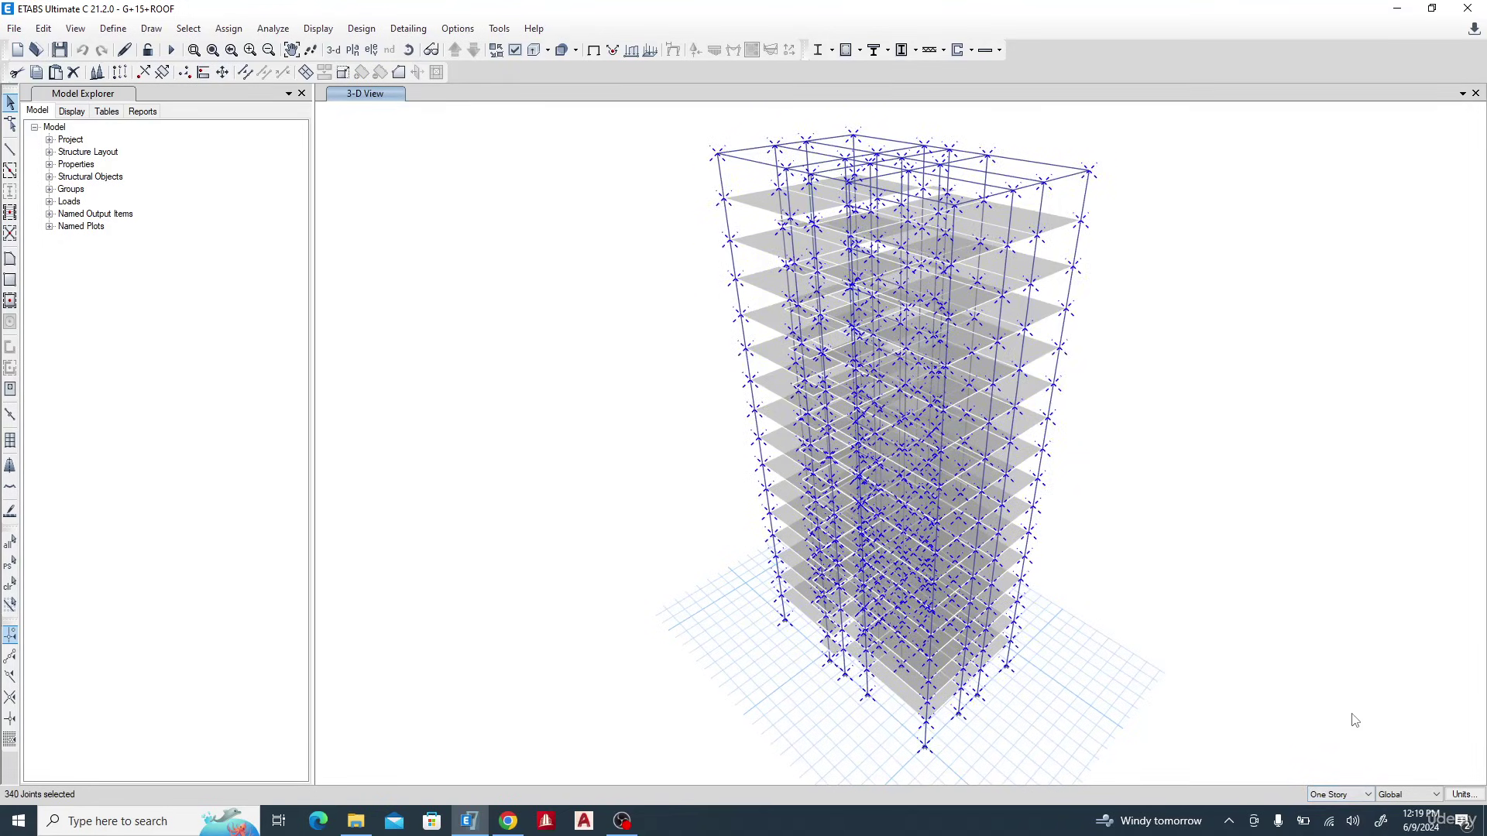
key("Escape")
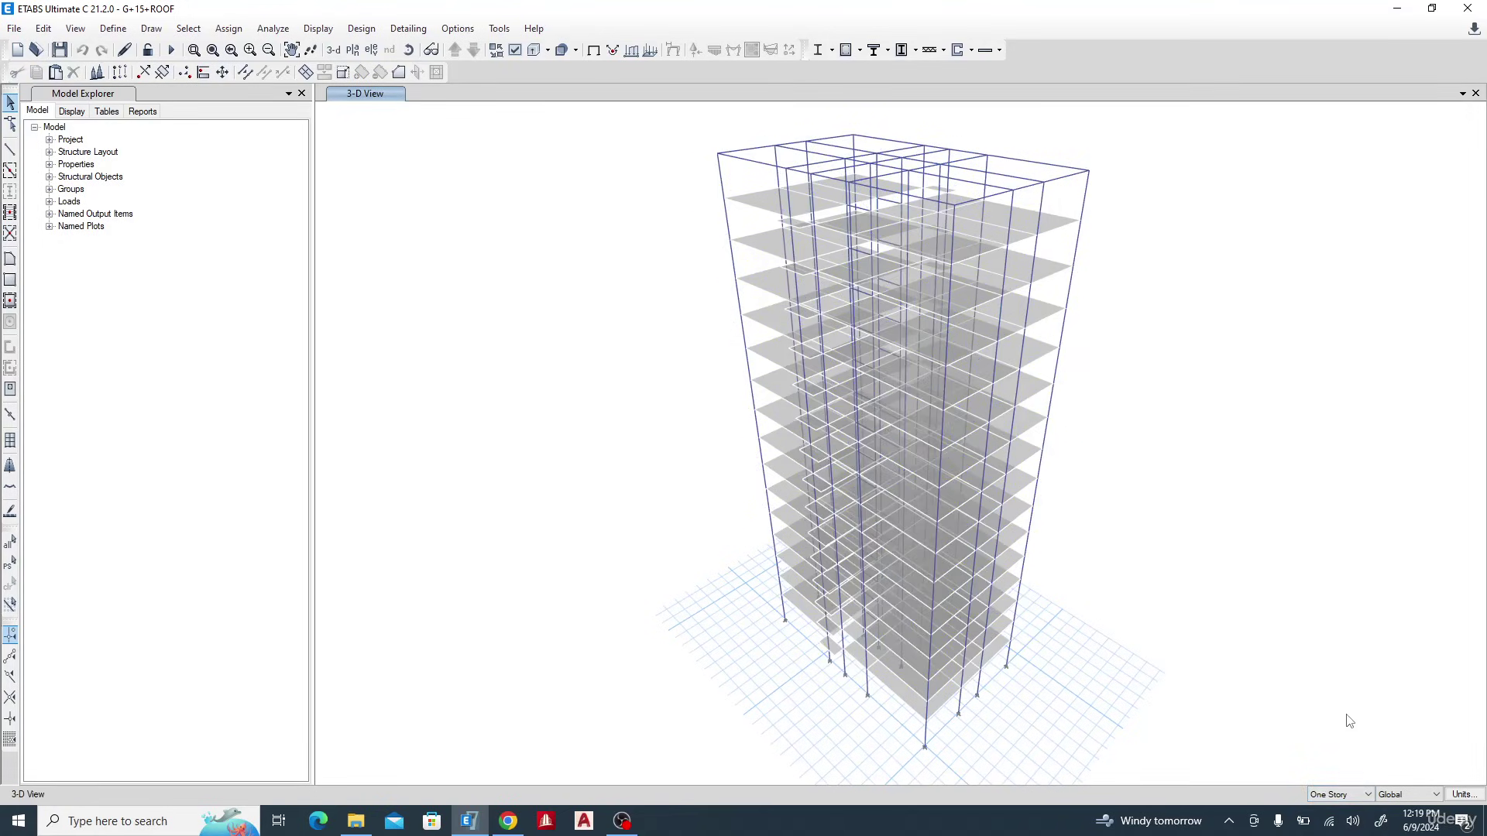
- Switch from the 3-D view to the GF story plan view
left_click(352, 49)
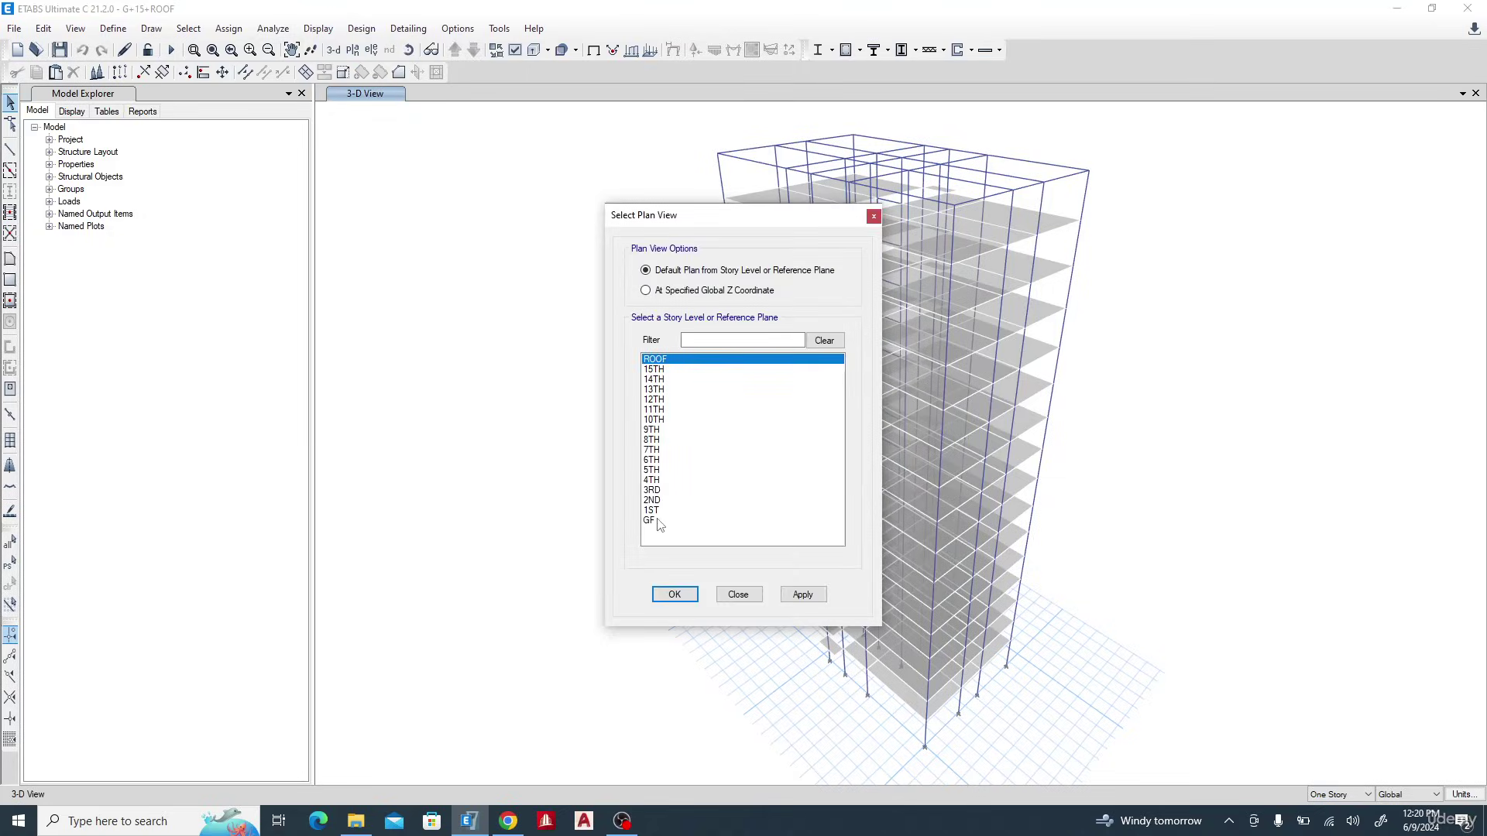
left_click(659, 521)
left_click(673, 594)
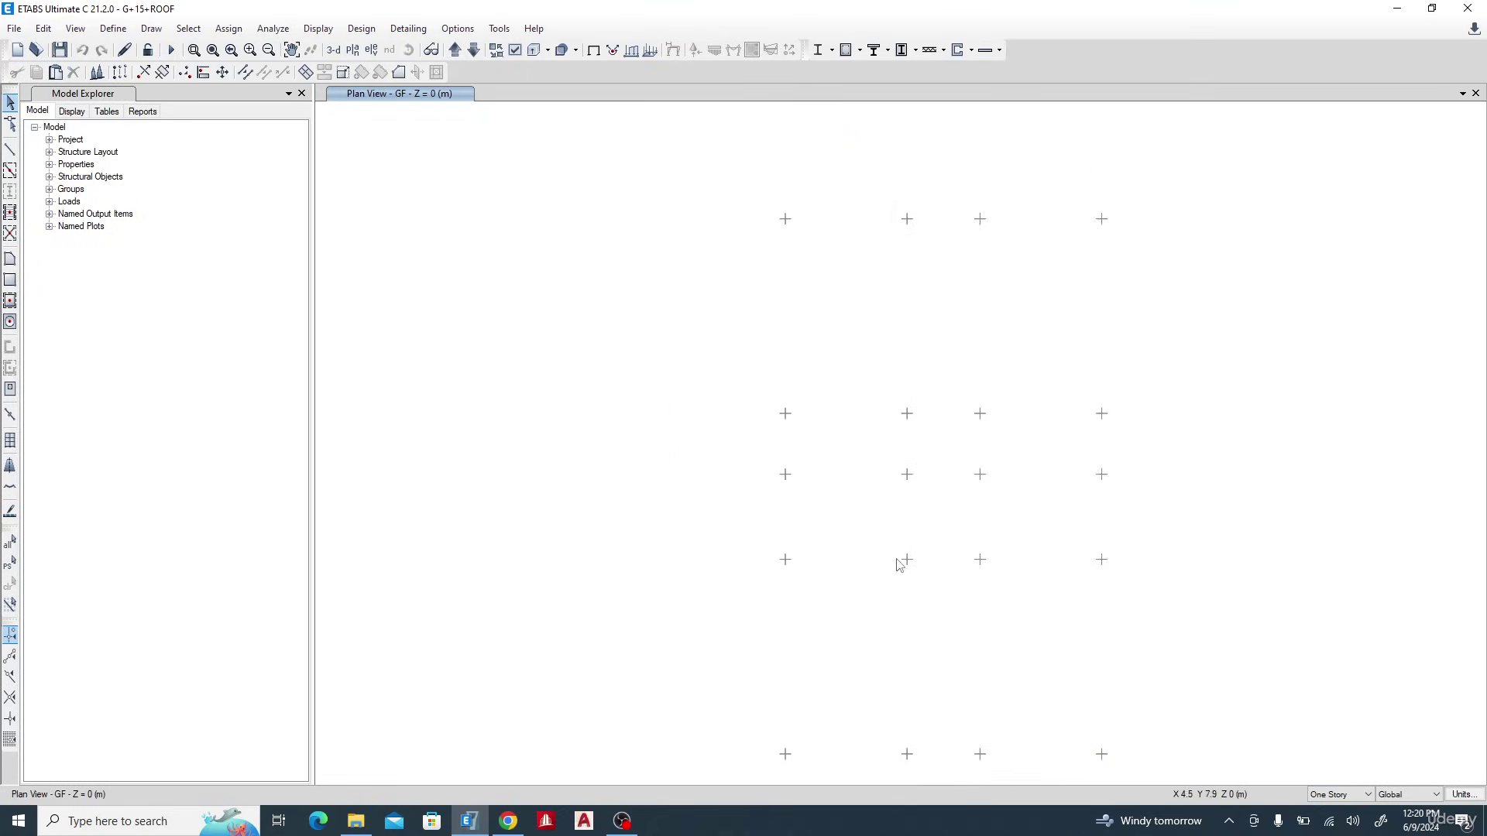
- Select all GF joints and assign them pinned restraints in Translation X, Y and Z
scroll(898, 565, "down", 4)
left_click_drag(744, 271, 973, 527)
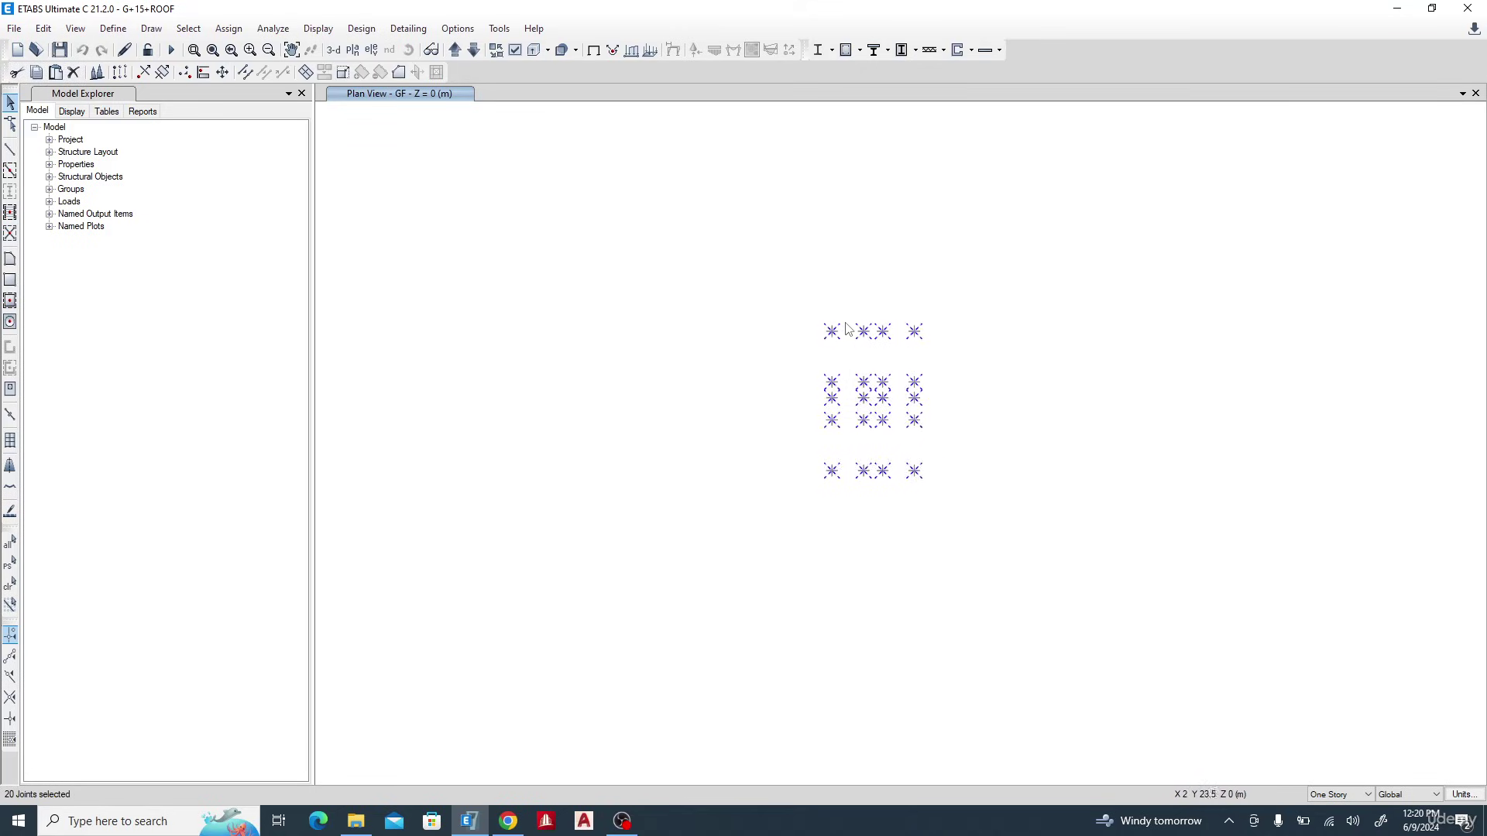
left_click(229, 29)
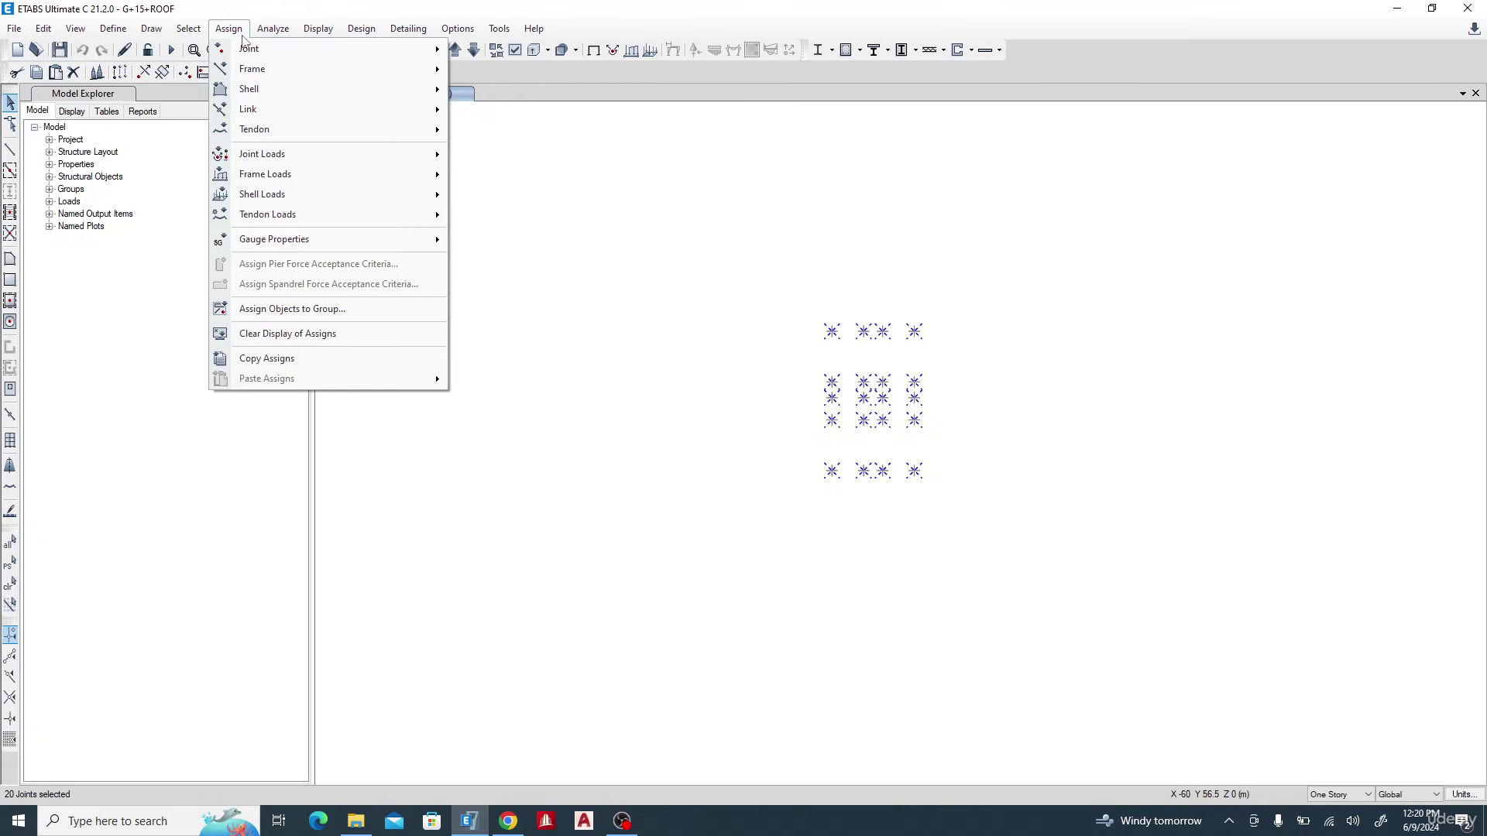
mouse_move(250, 56)
left_click(229, 29)
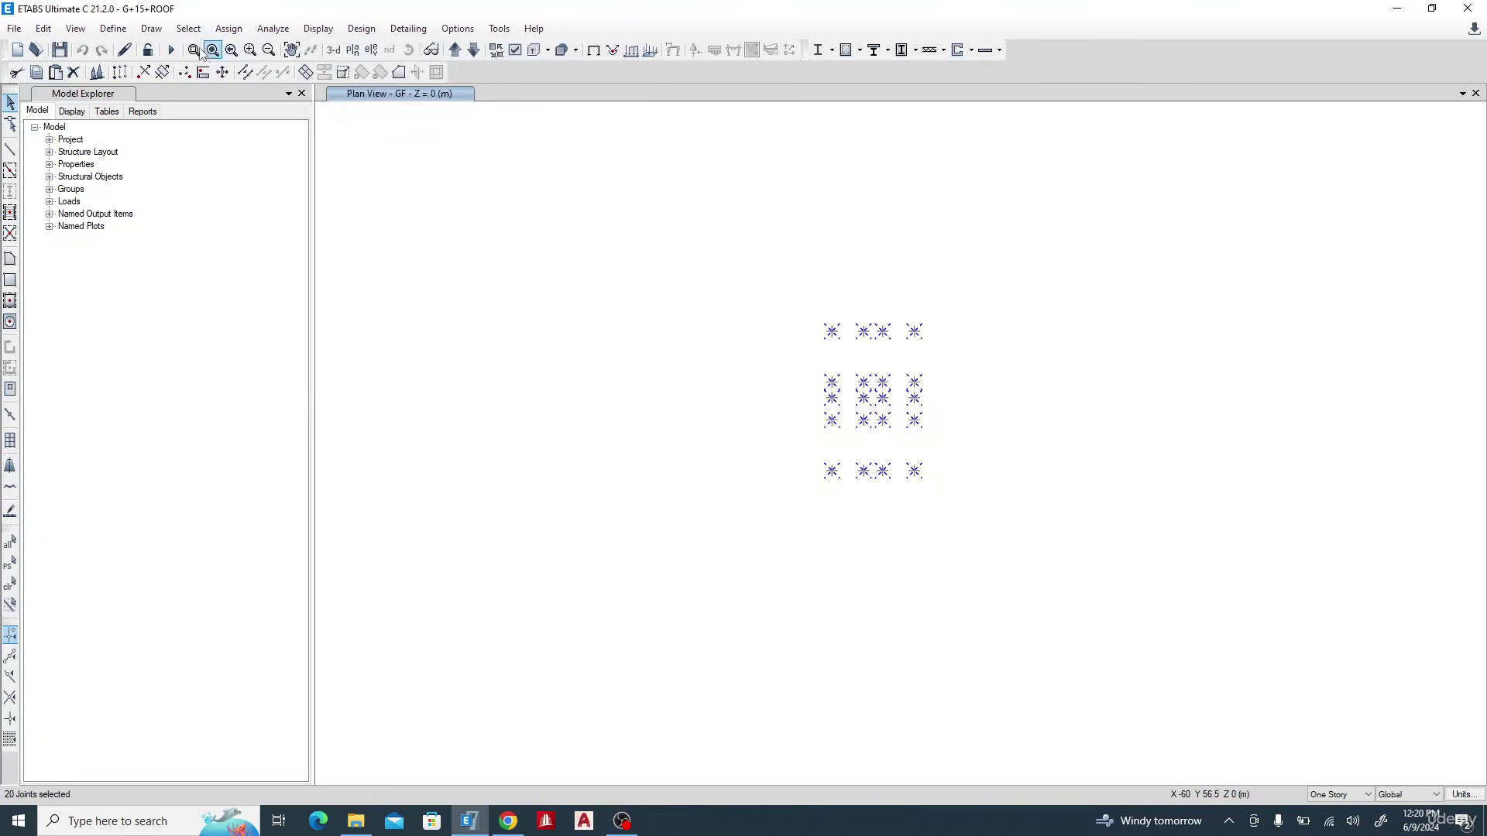
left_click(190, 29)
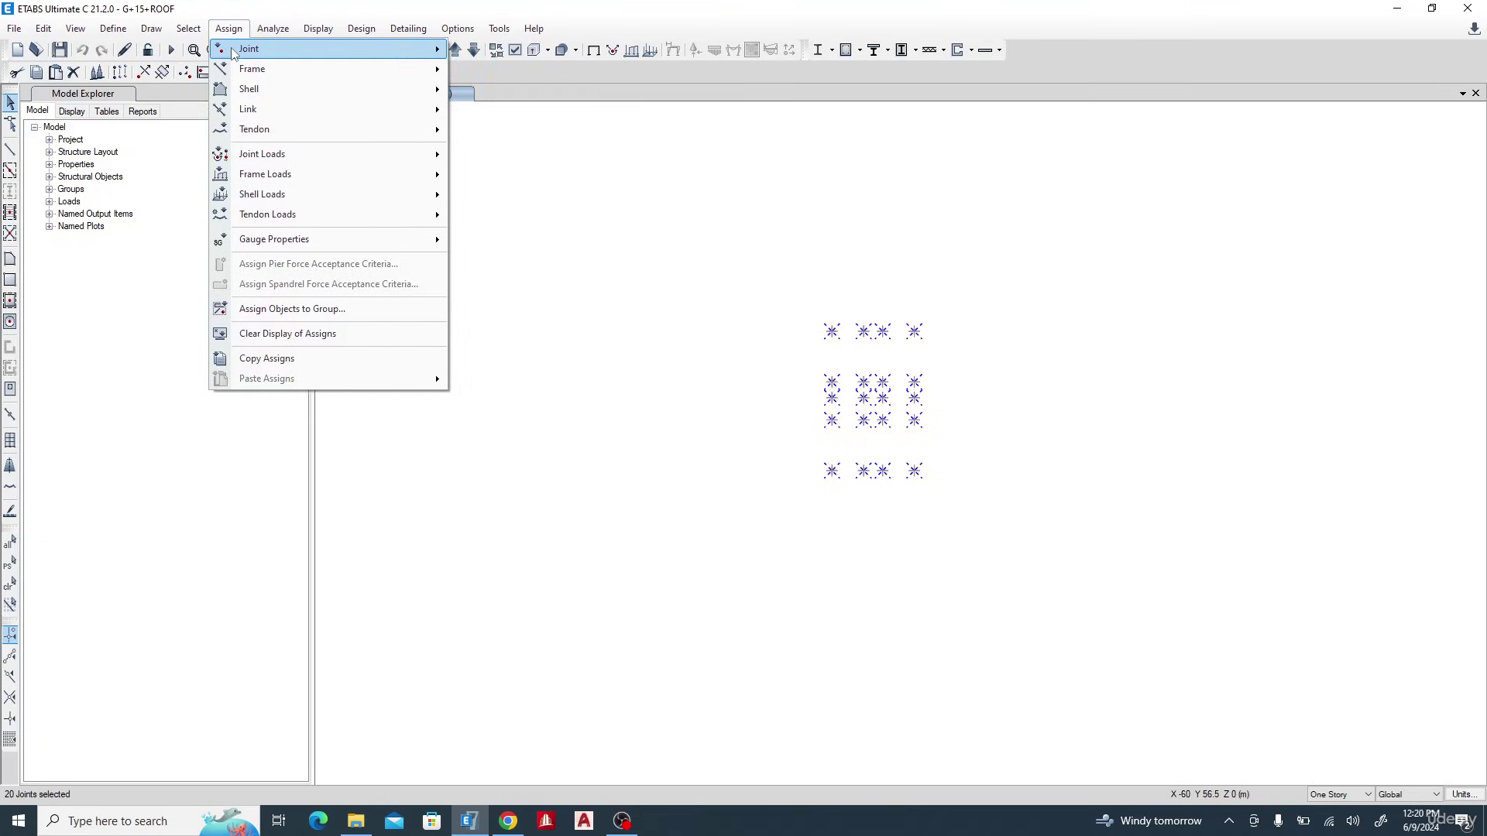
left_click(193, 8)
left_click(188, 29)
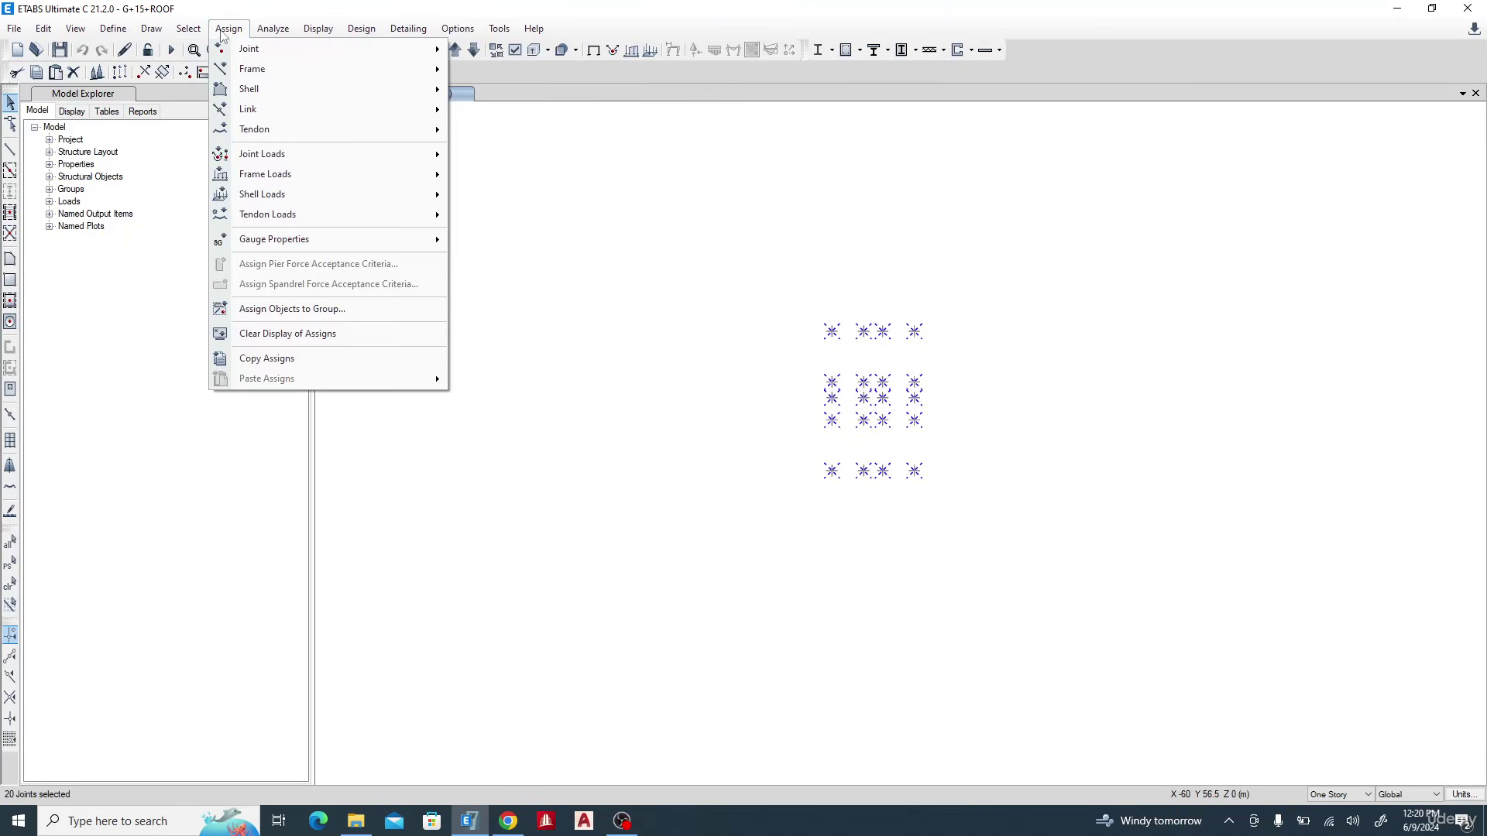
mouse_move(343, 50)
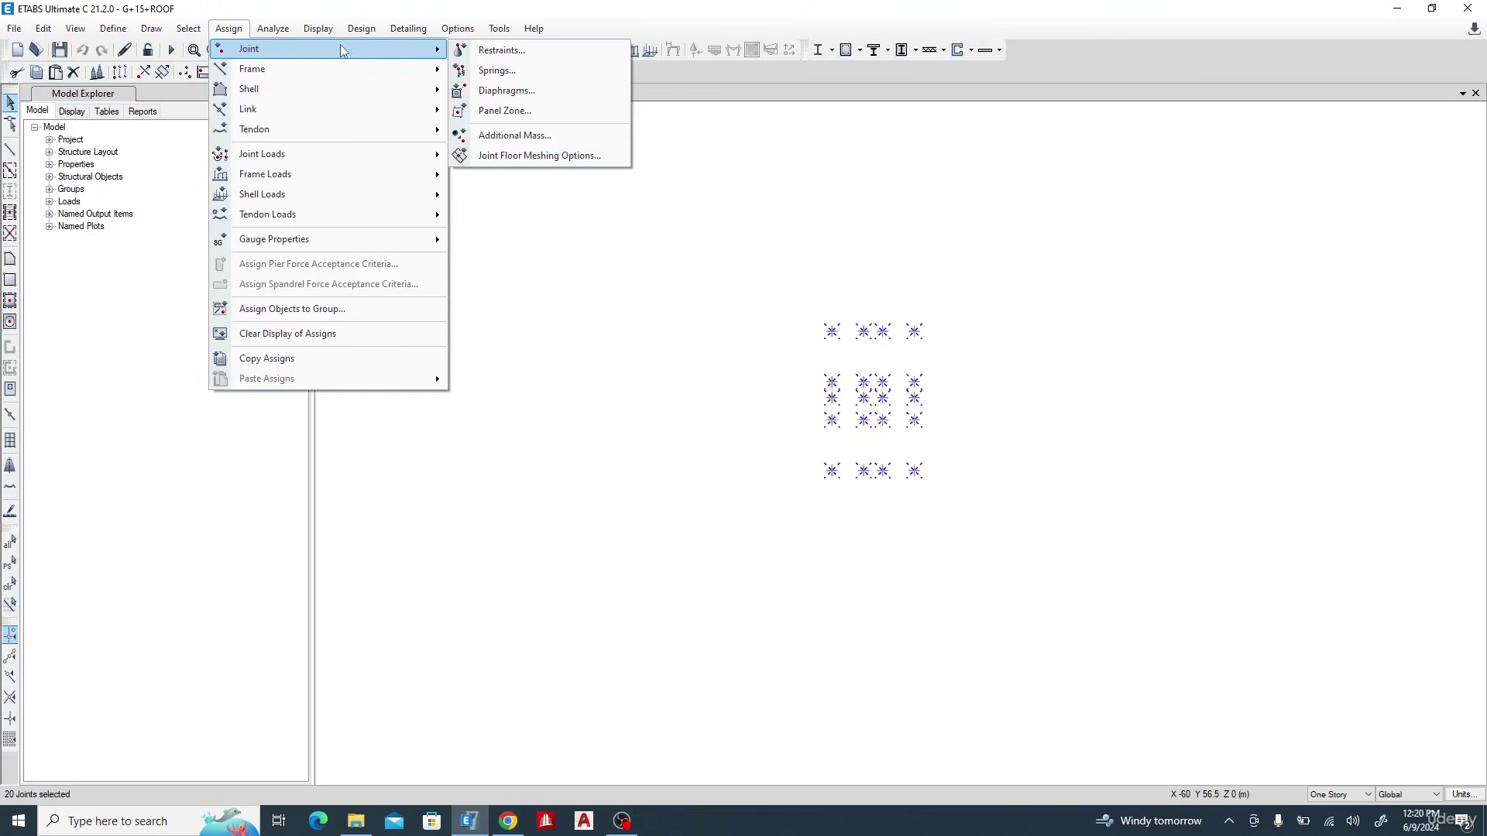
left_click(456, 55)
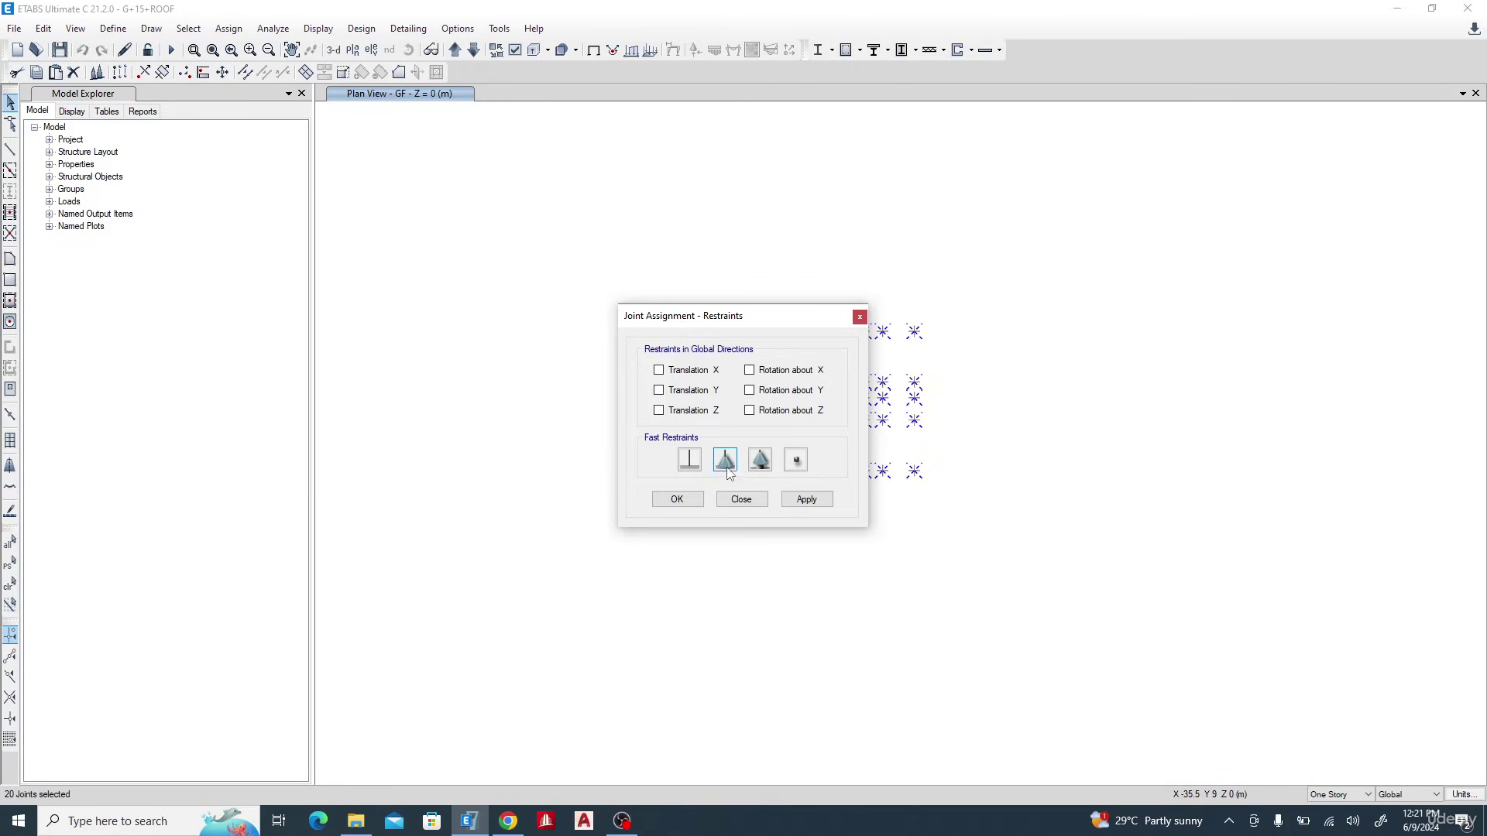
left_click(726, 464)
left_click(806, 500)
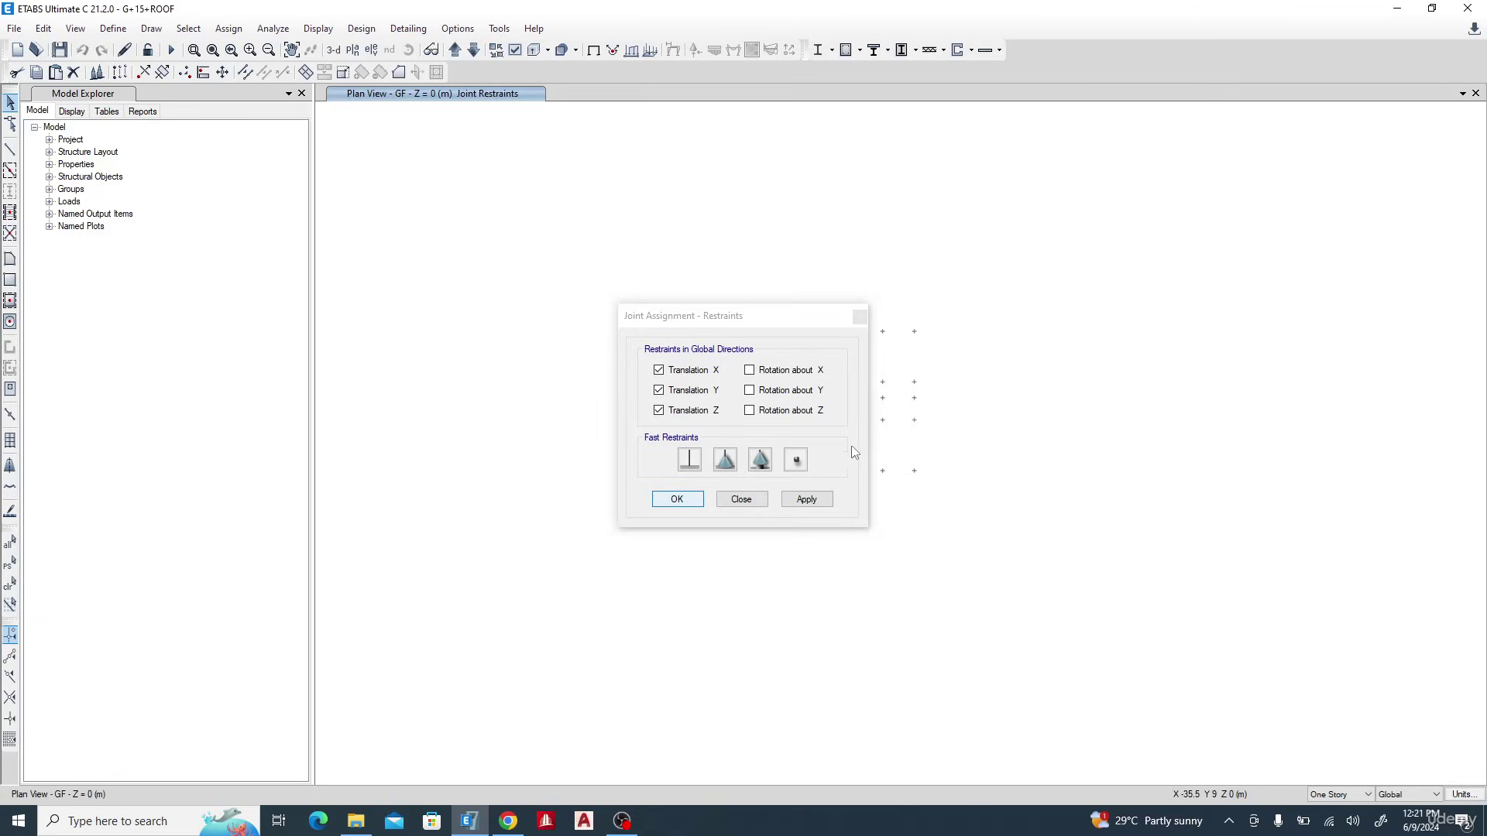
left_click(860, 318)
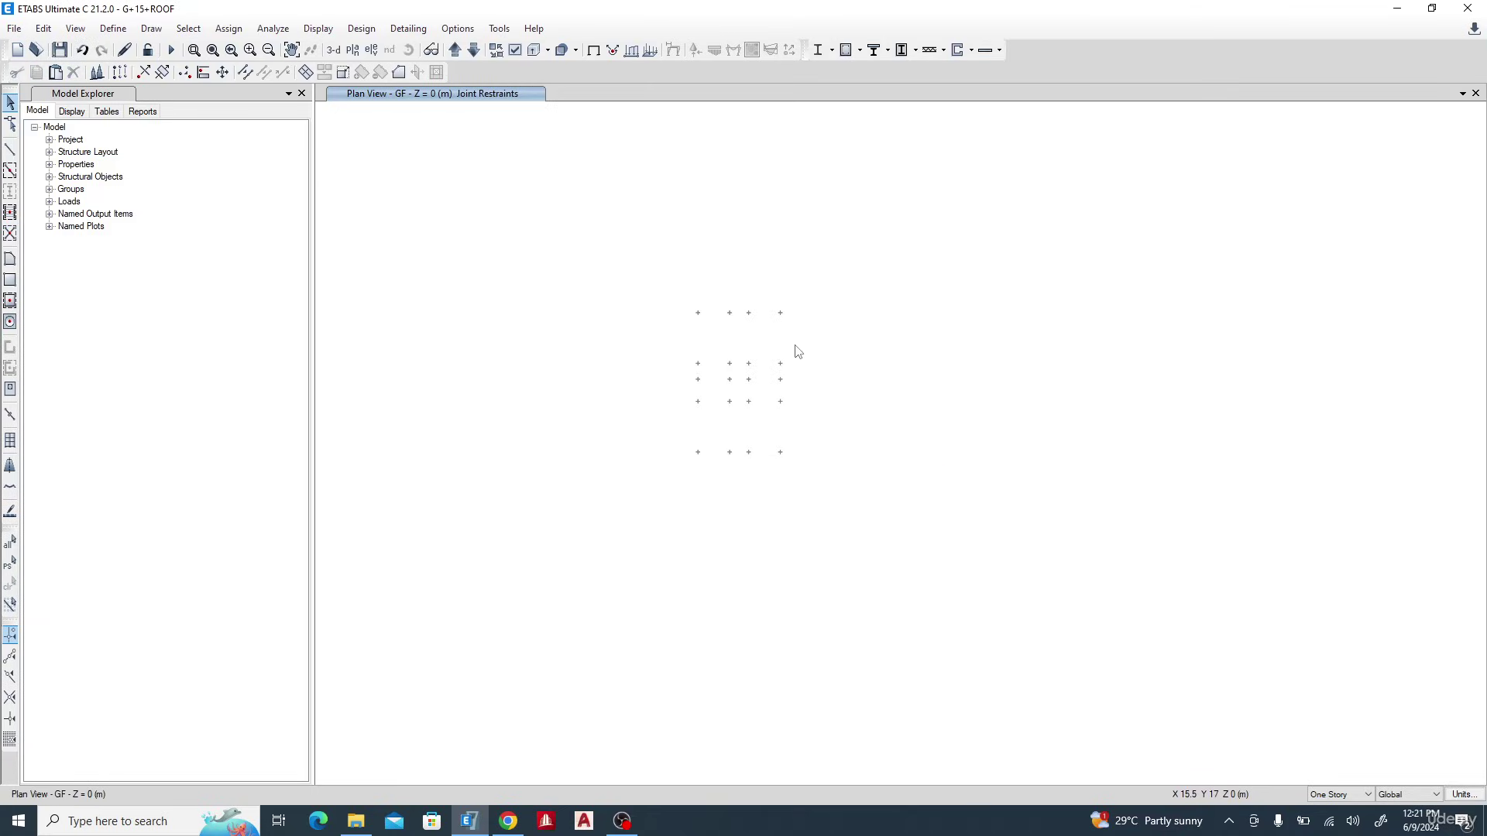
- Check the restraint assignments of the GF corner joint at X 0, Y 22
scroll(679, 314, "up", 3)
right_click(752, 310)
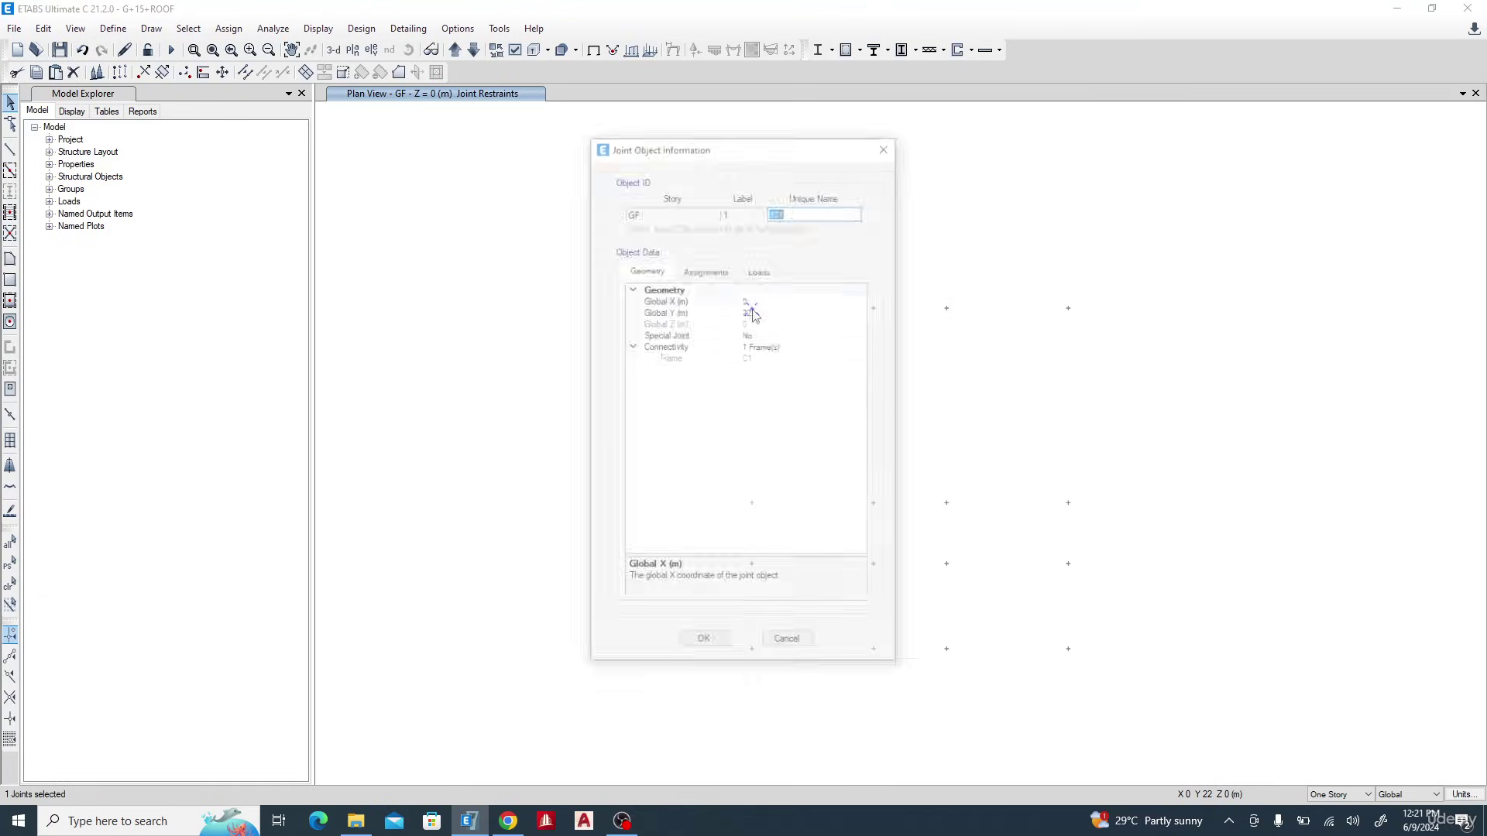
left_click(706, 271)
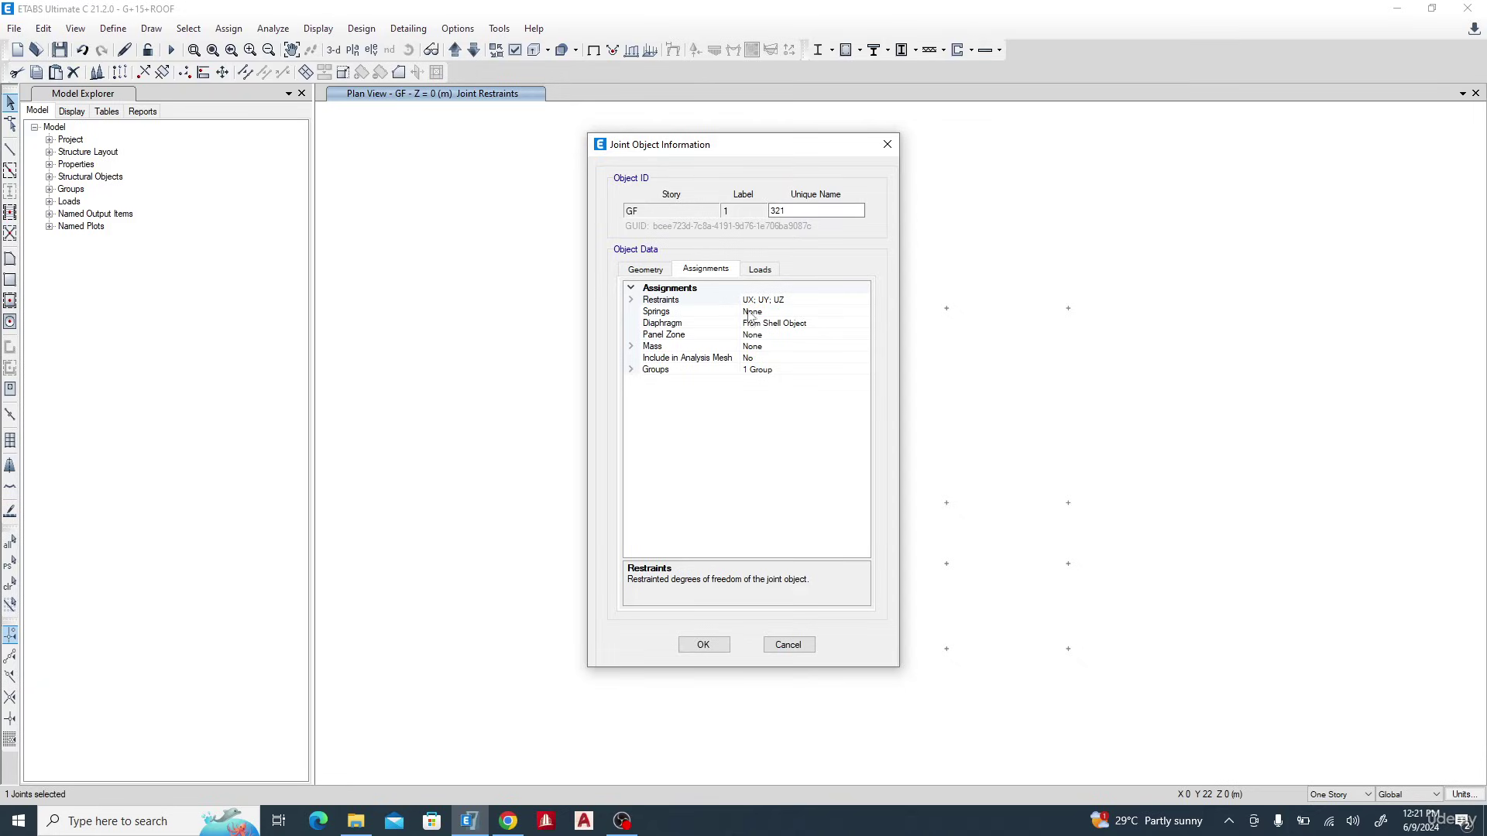
left_click(888, 145)
- Select all GF joints again and assign them fixed restraints, restraining all translations and rotations
scroll(524, 484, "down", 2)
left_click_drag(499, 377, 788, 647)
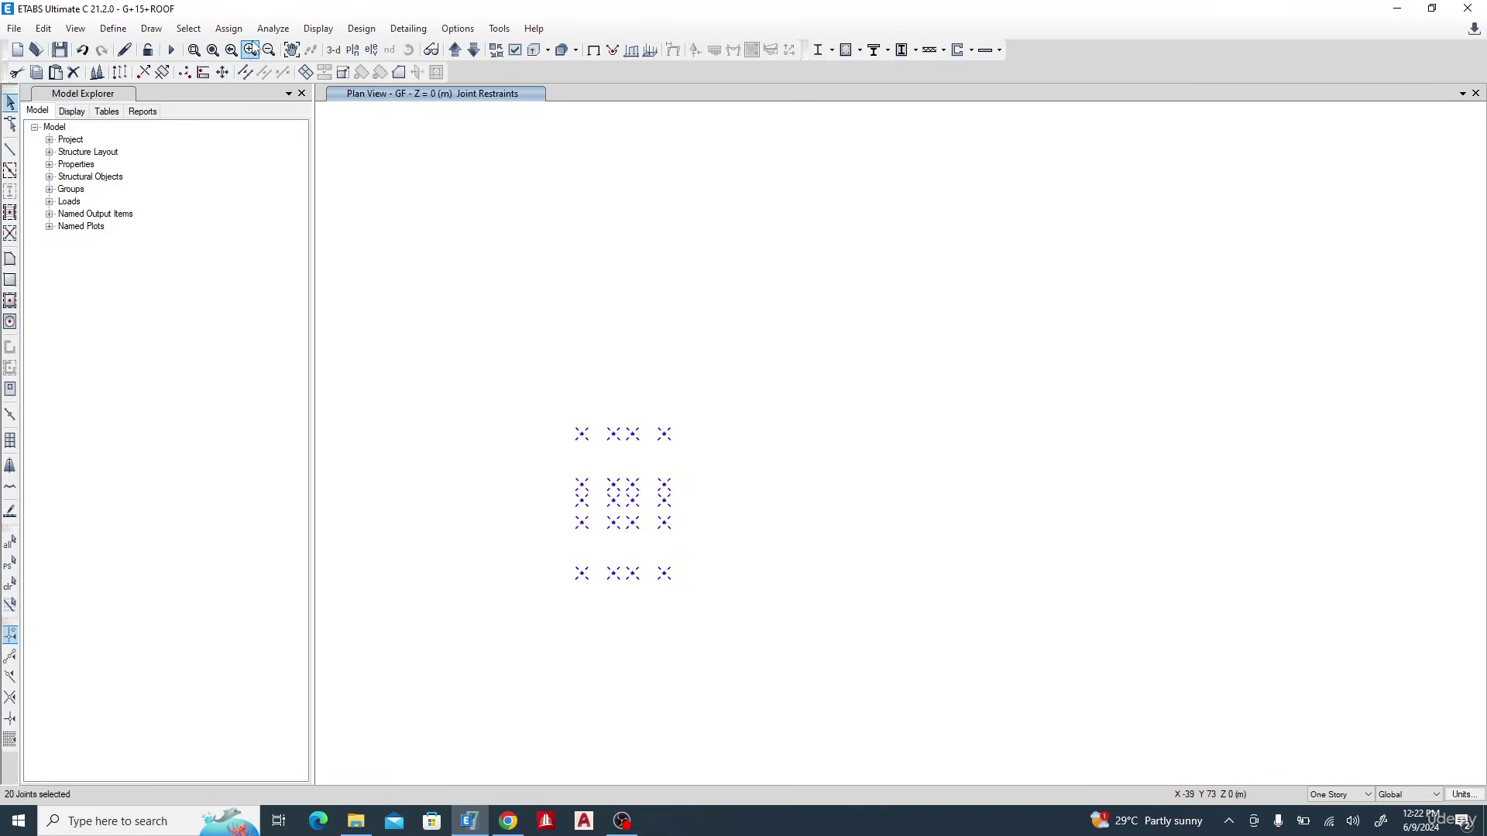
left_click(229, 28)
mouse_move(246, 58)
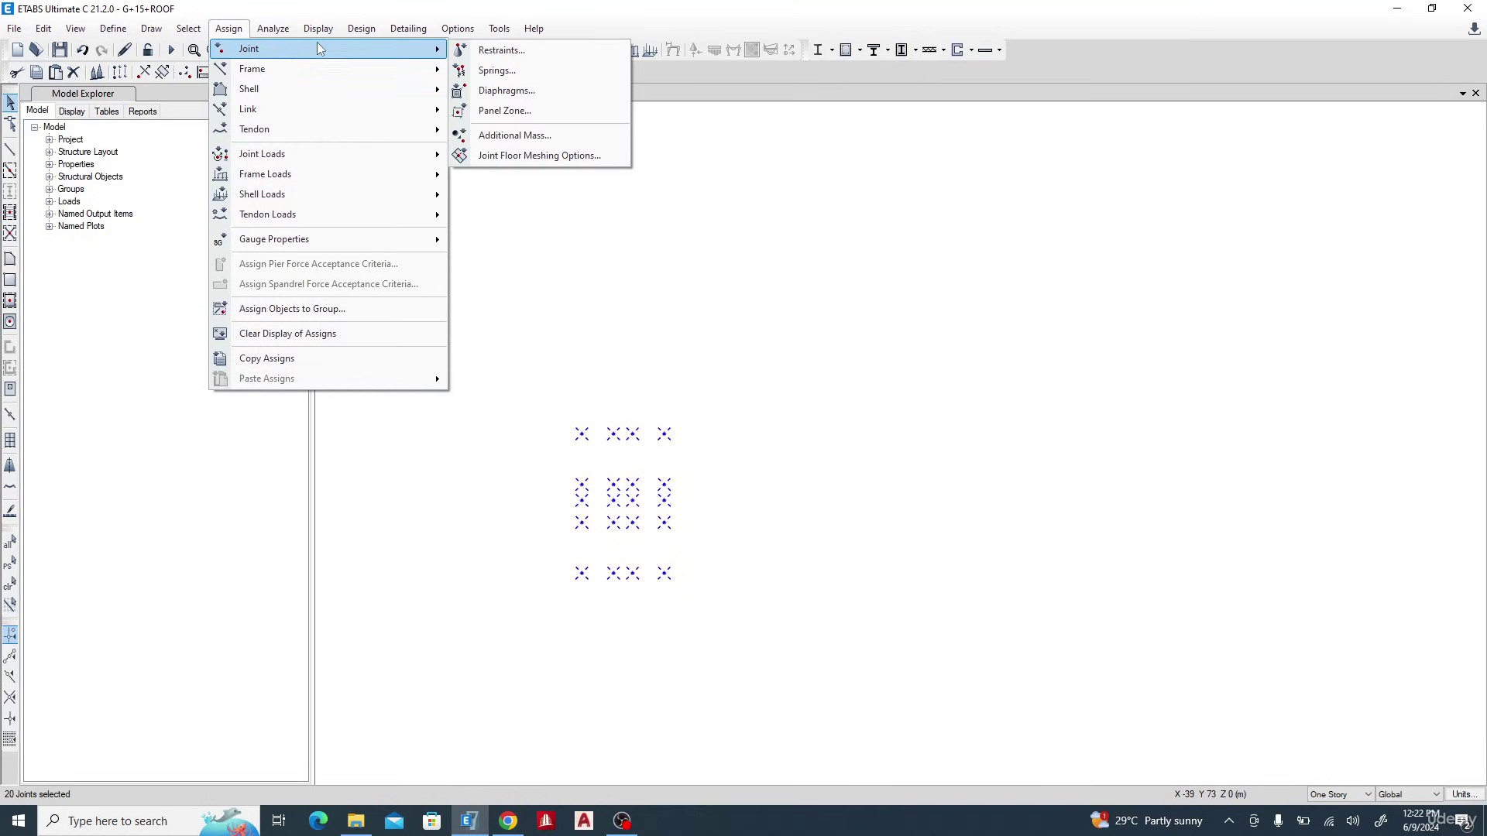
left_click(496, 50)
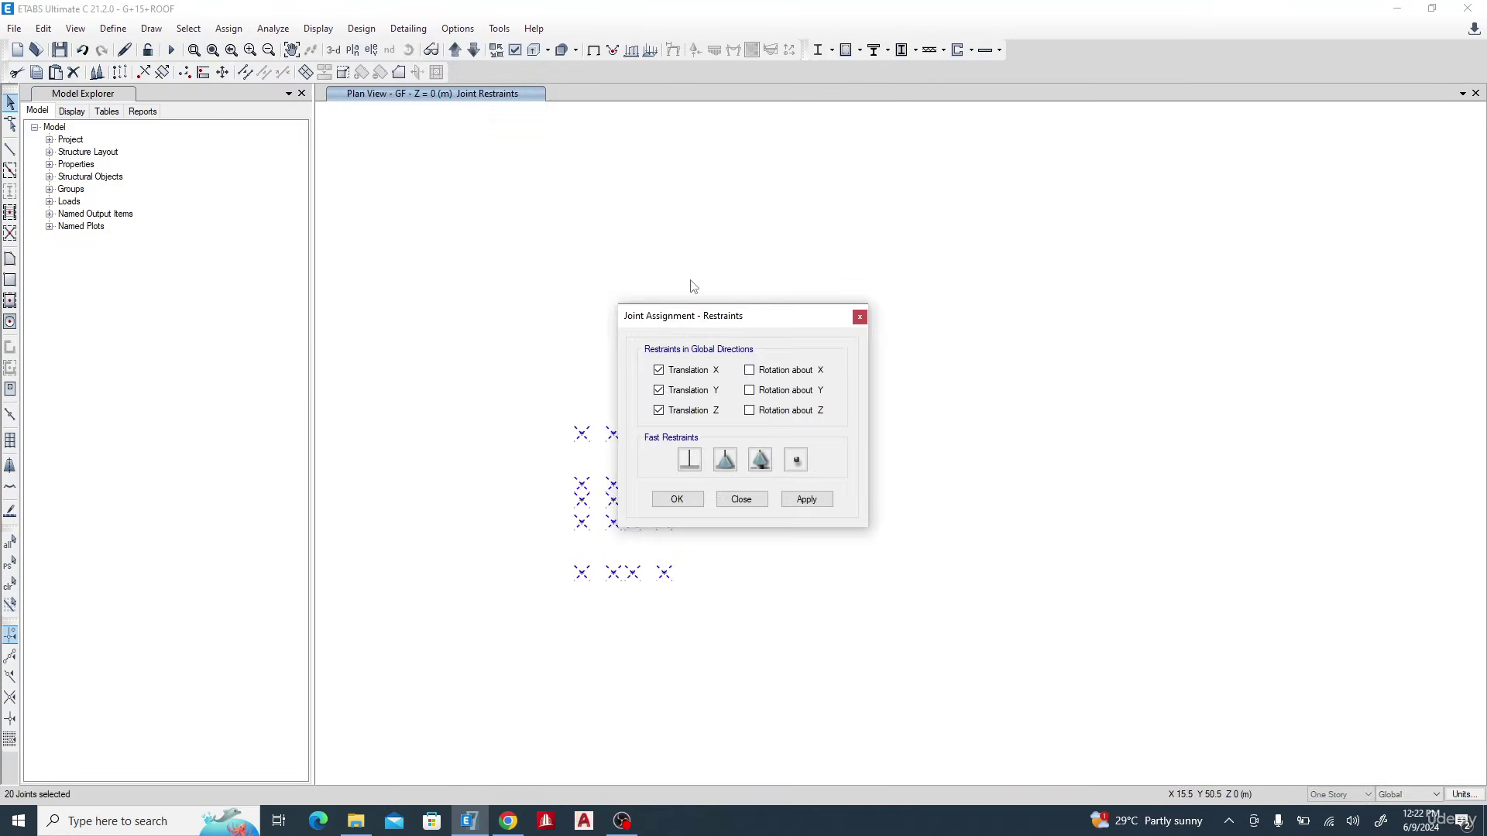
left_click(690, 461)
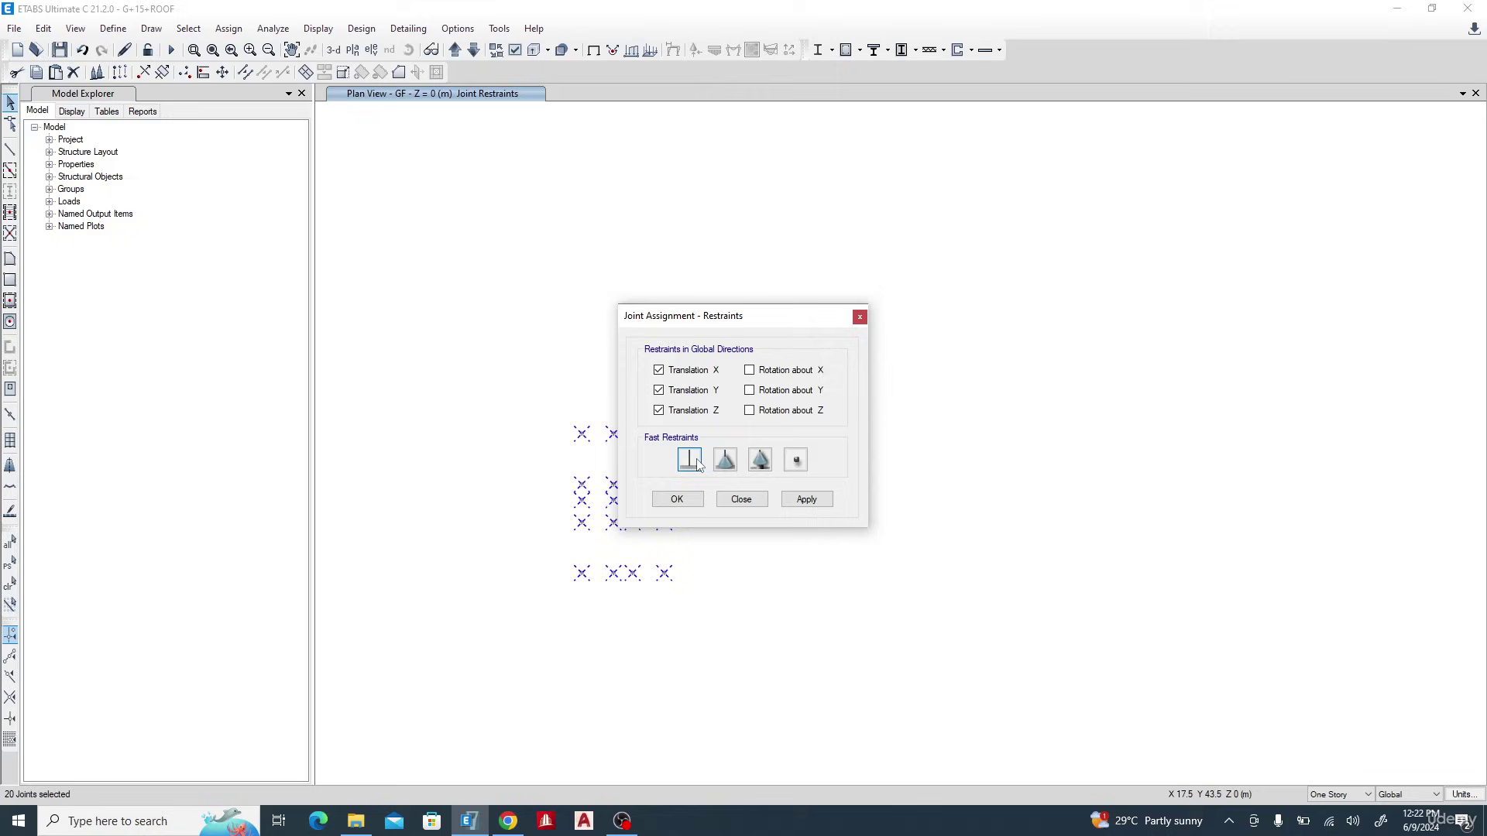
left_click(689, 500)
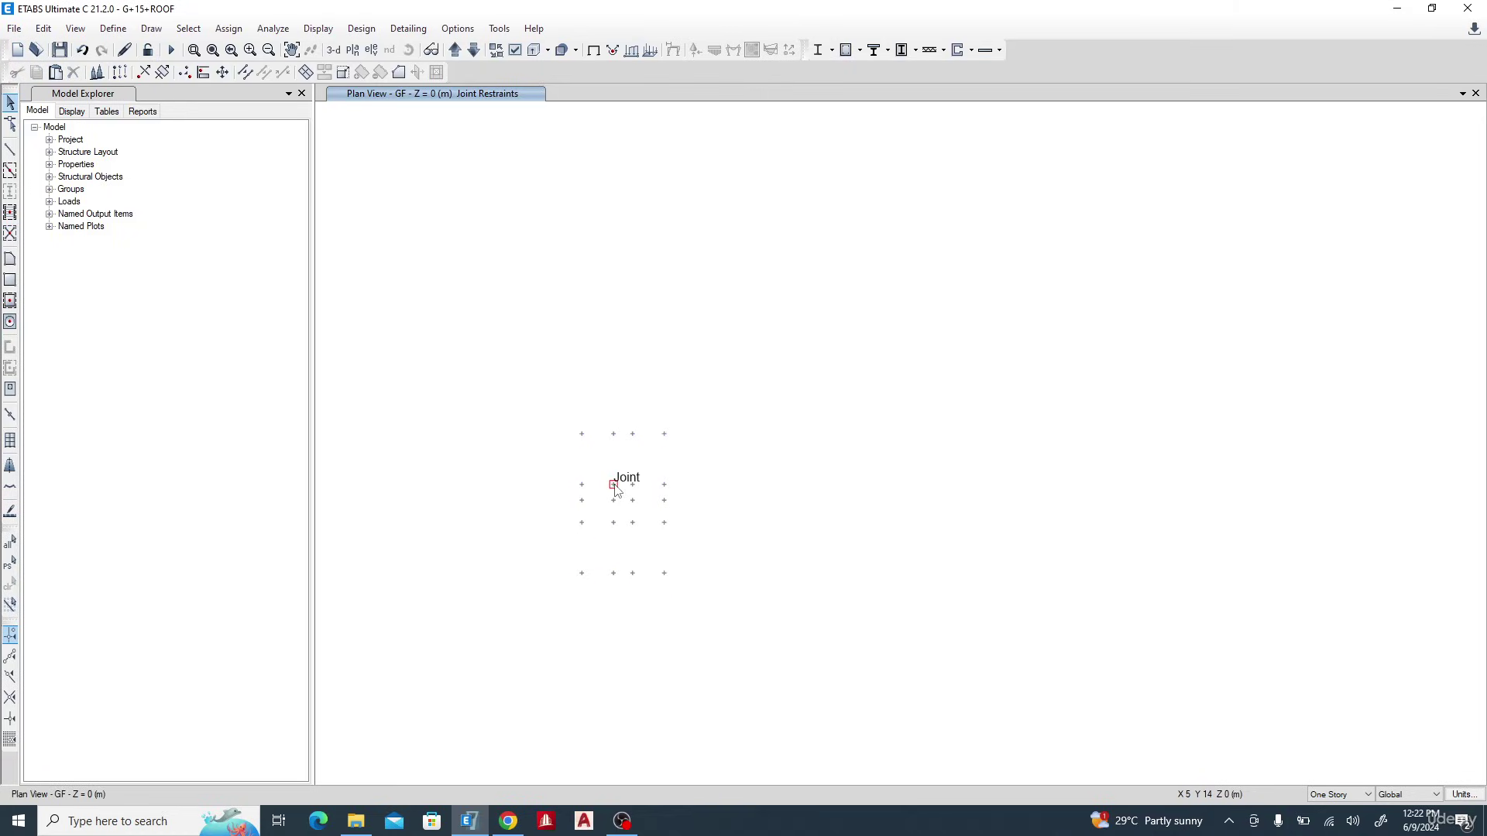
- Check the restraint assignments of the interior GF joint at X 5, Y 14
left_click(614, 488)
right_click(615, 488)
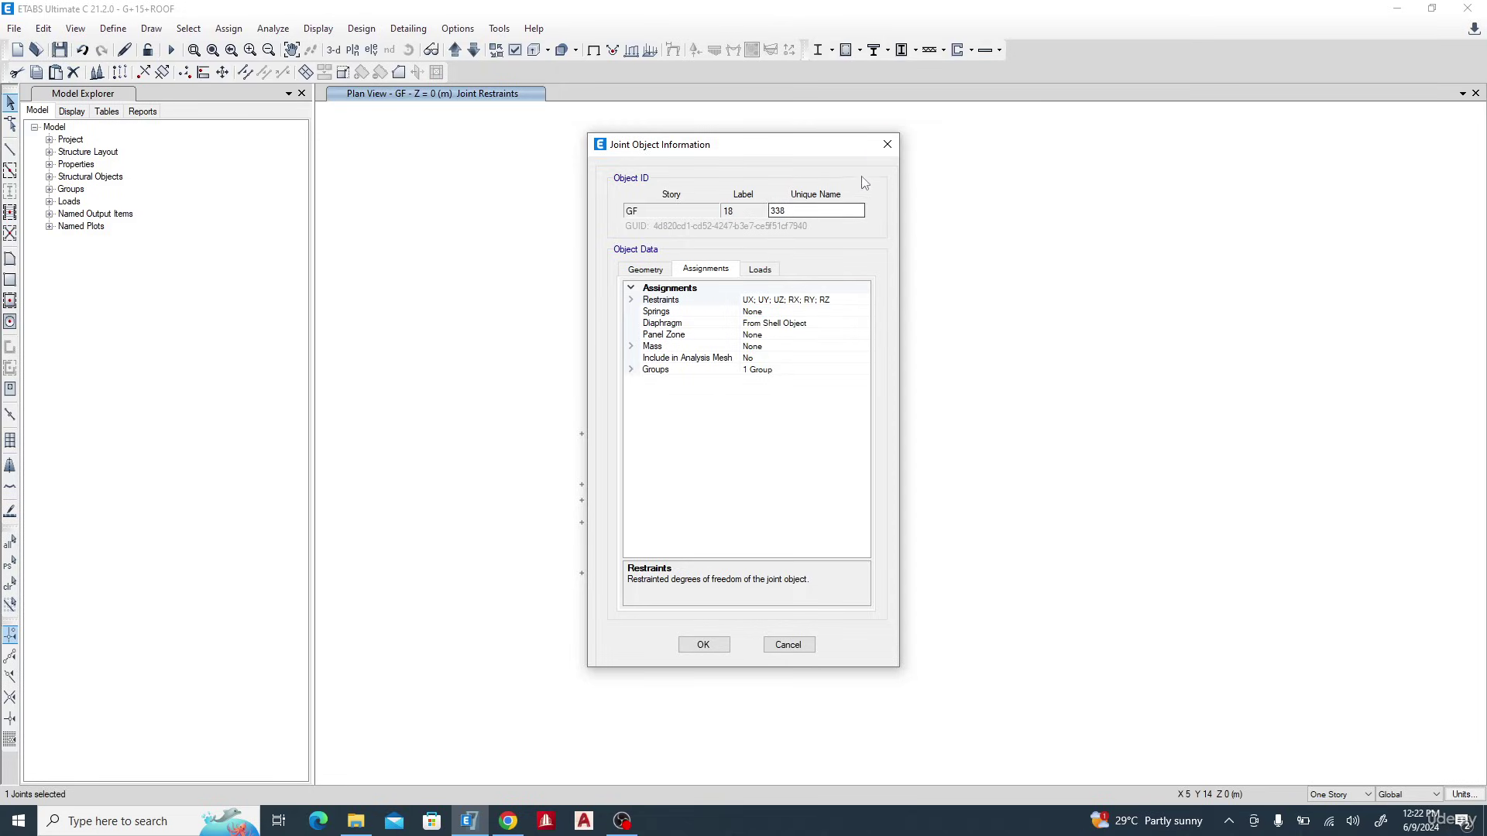
left_click(887, 146)
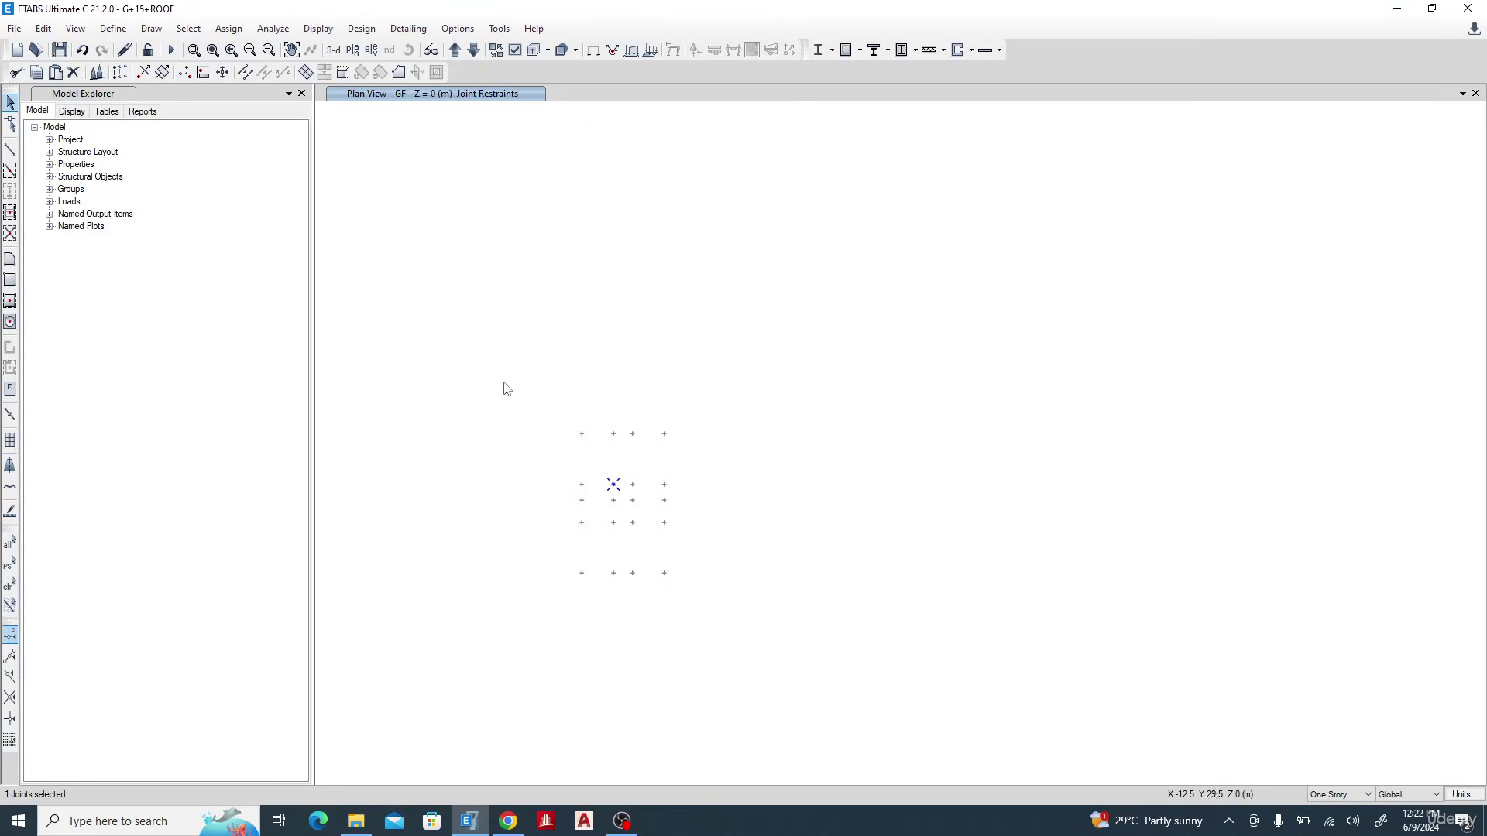
- Select all GF joints and assign them pinned restraints, restraining Translation X, Y and Z while leaving all rotations free
left_click_drag(501, 341, 830, 655)
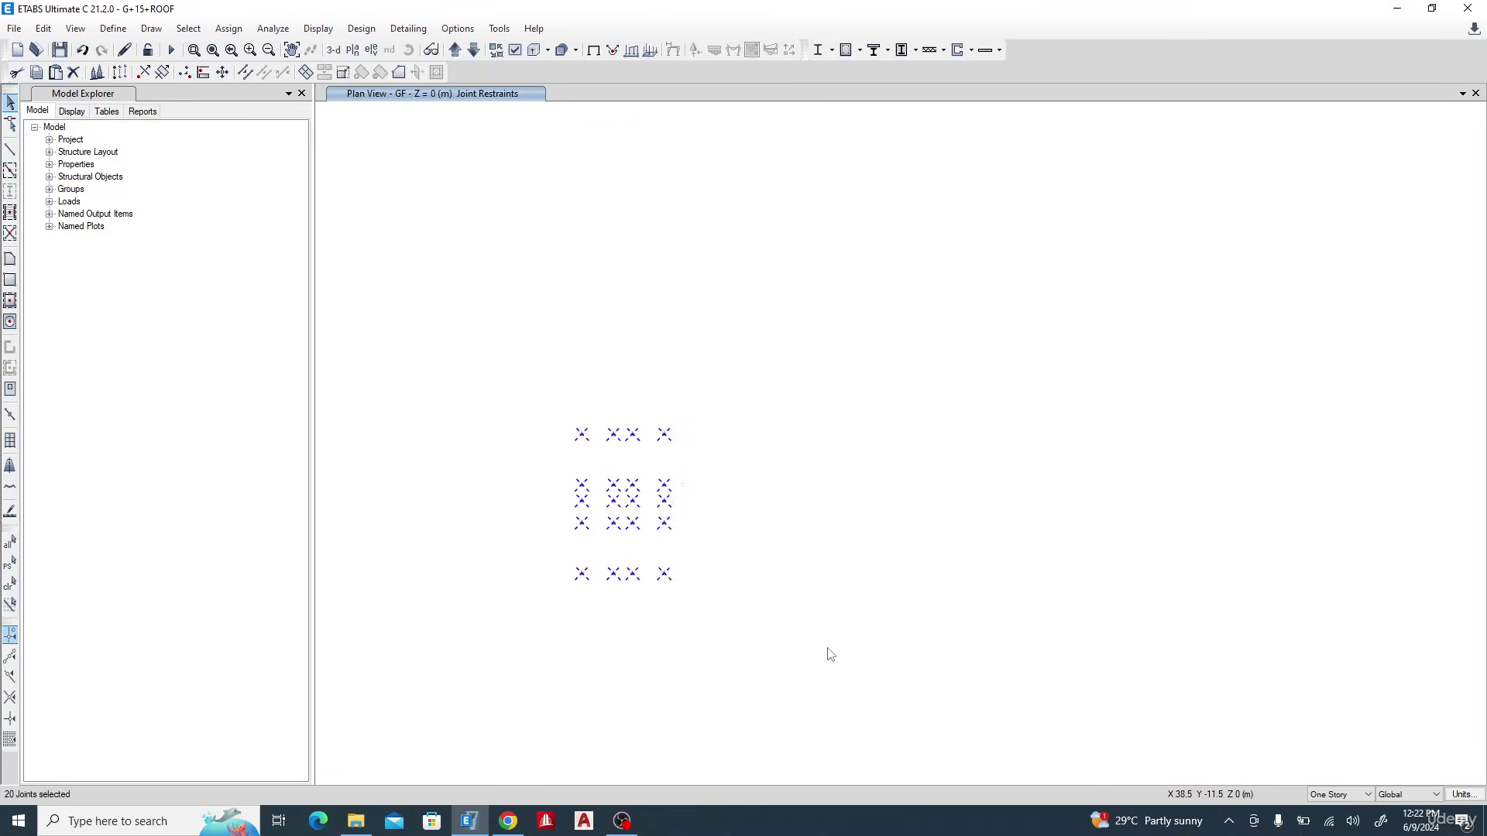
left_click(229, 29)
mouse_move(290, 55)
left_click(500, 51)
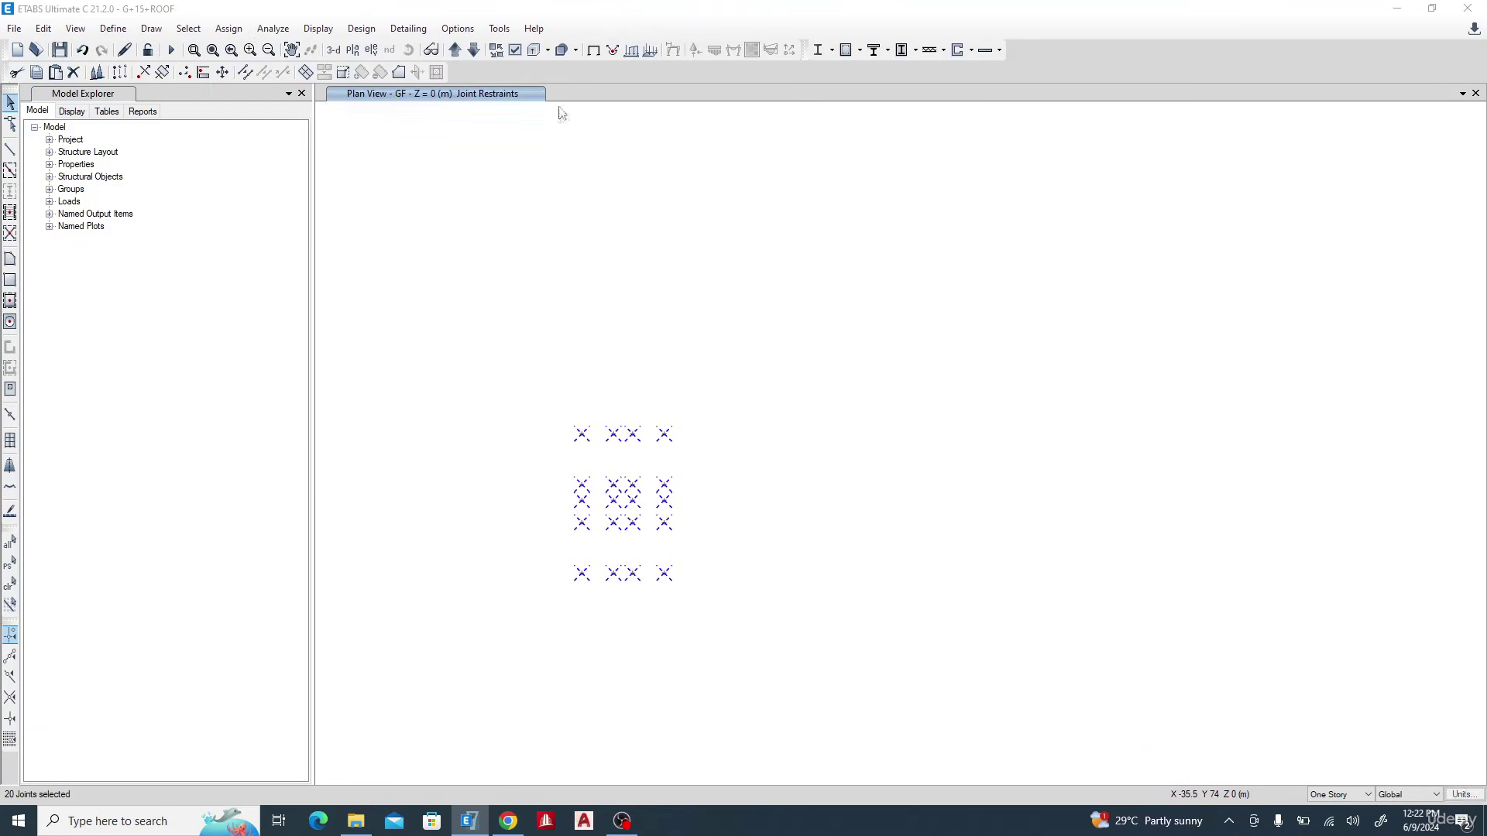
left_click(727, 464)
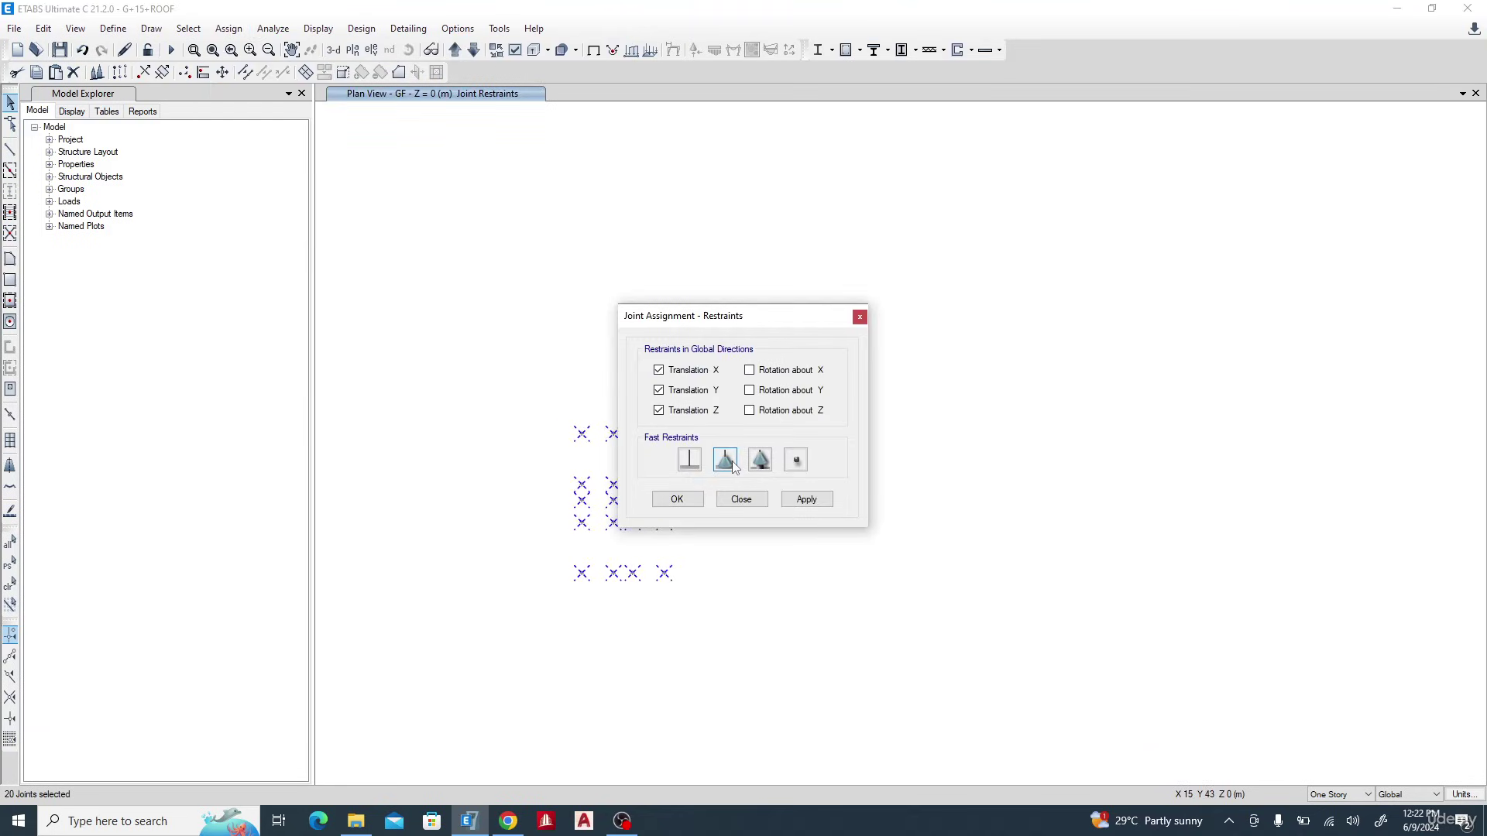
left_click(760, 463)
left_click(726, 469)
left_click(689, 504)
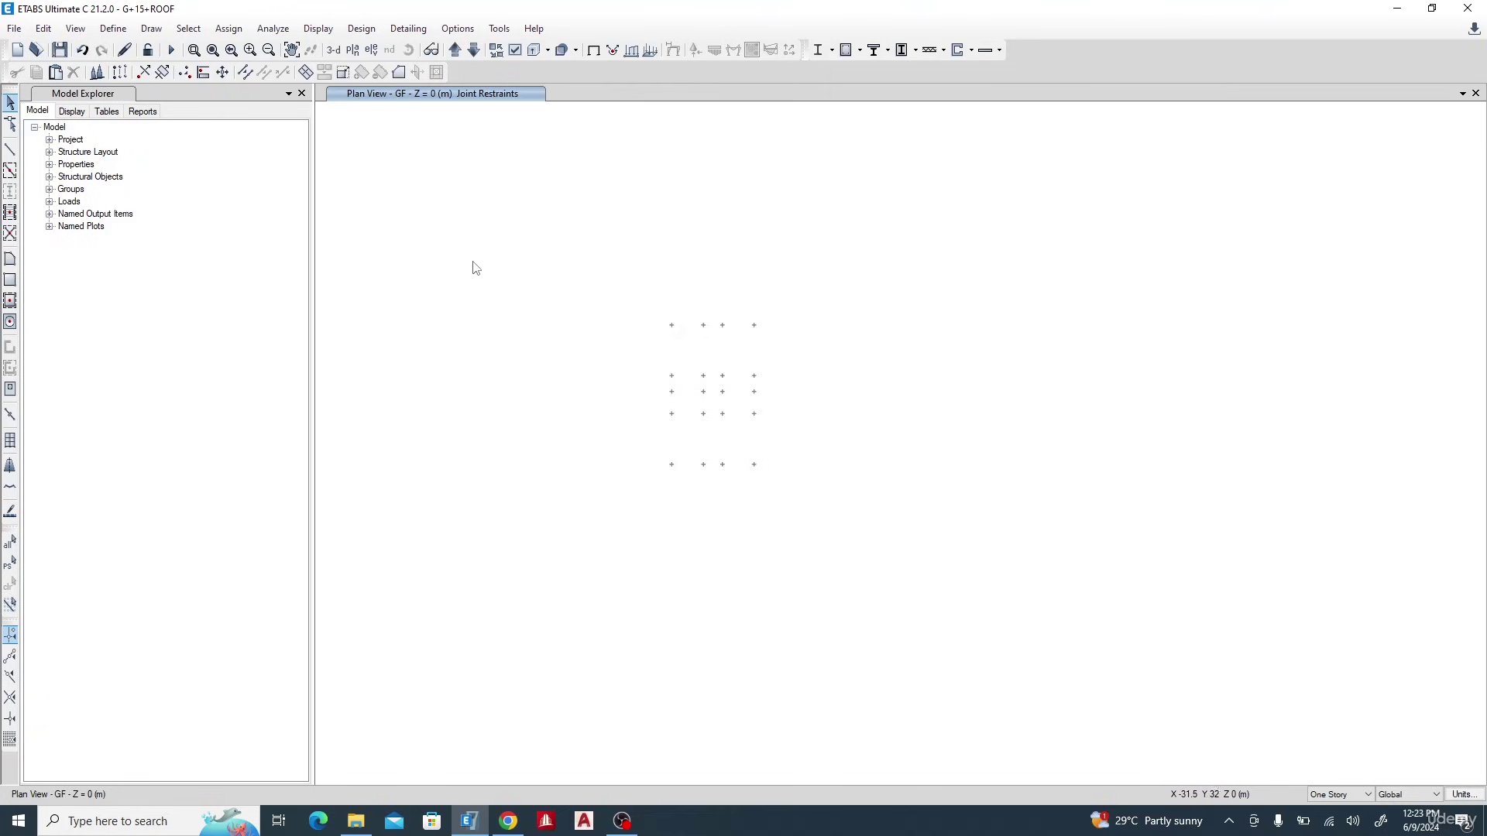
middle_click_drag(643, 398, 587, 359)
left_click(229, 33)
mouse_move(115, 31)
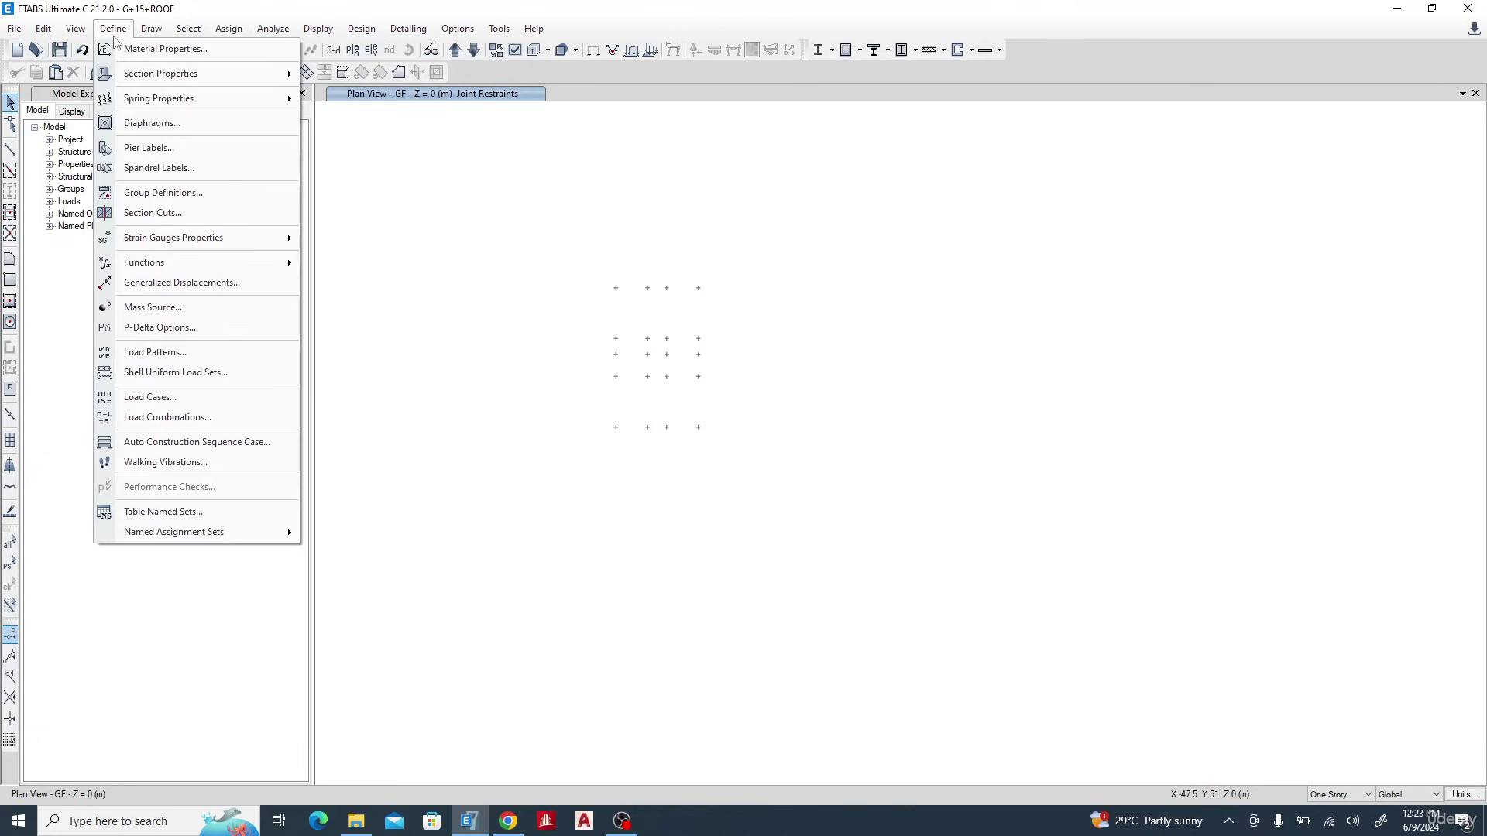
mouse_move(169, 101)
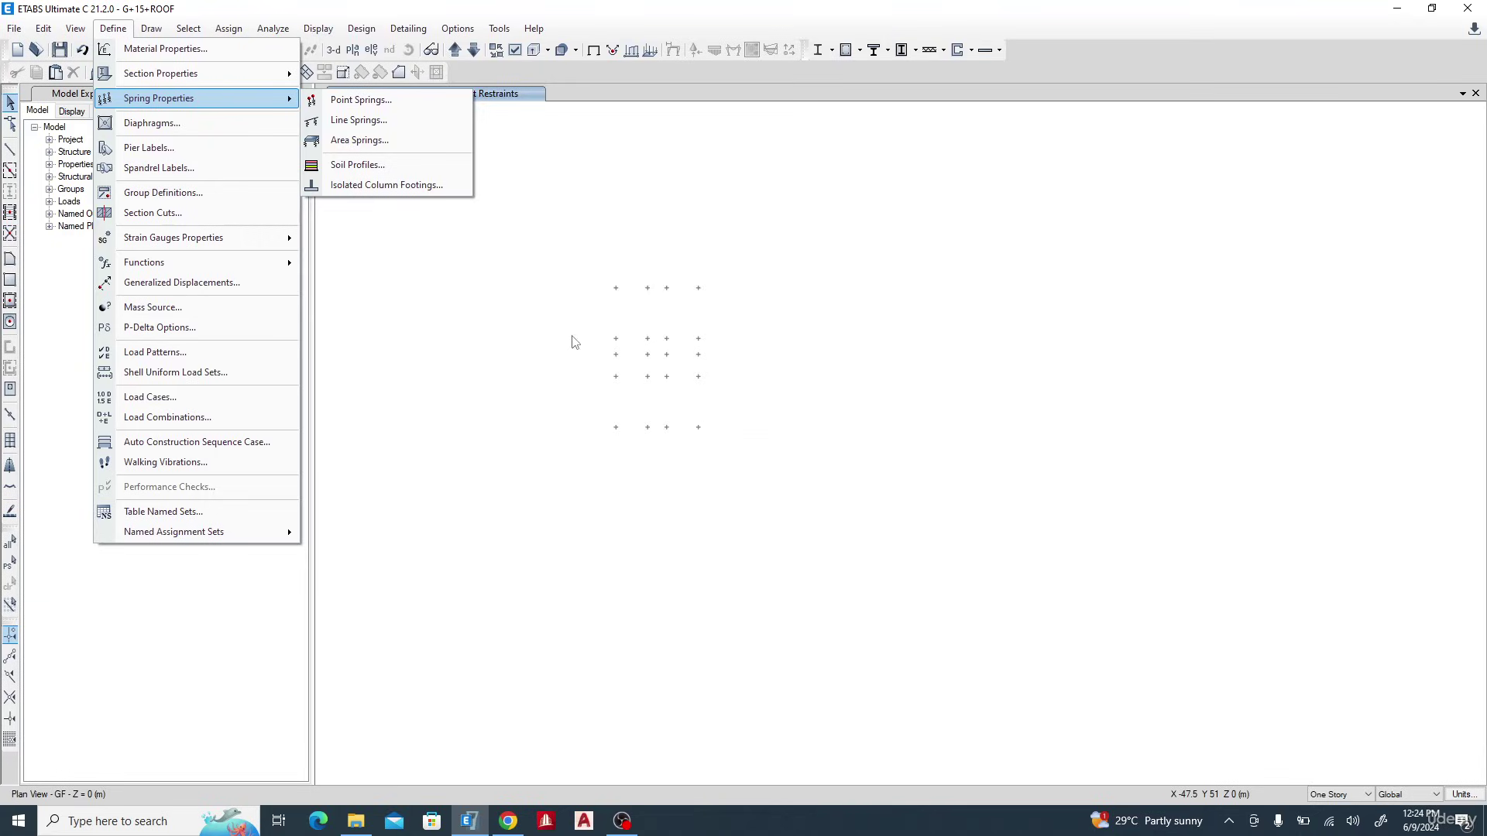
left_click(514, 335)
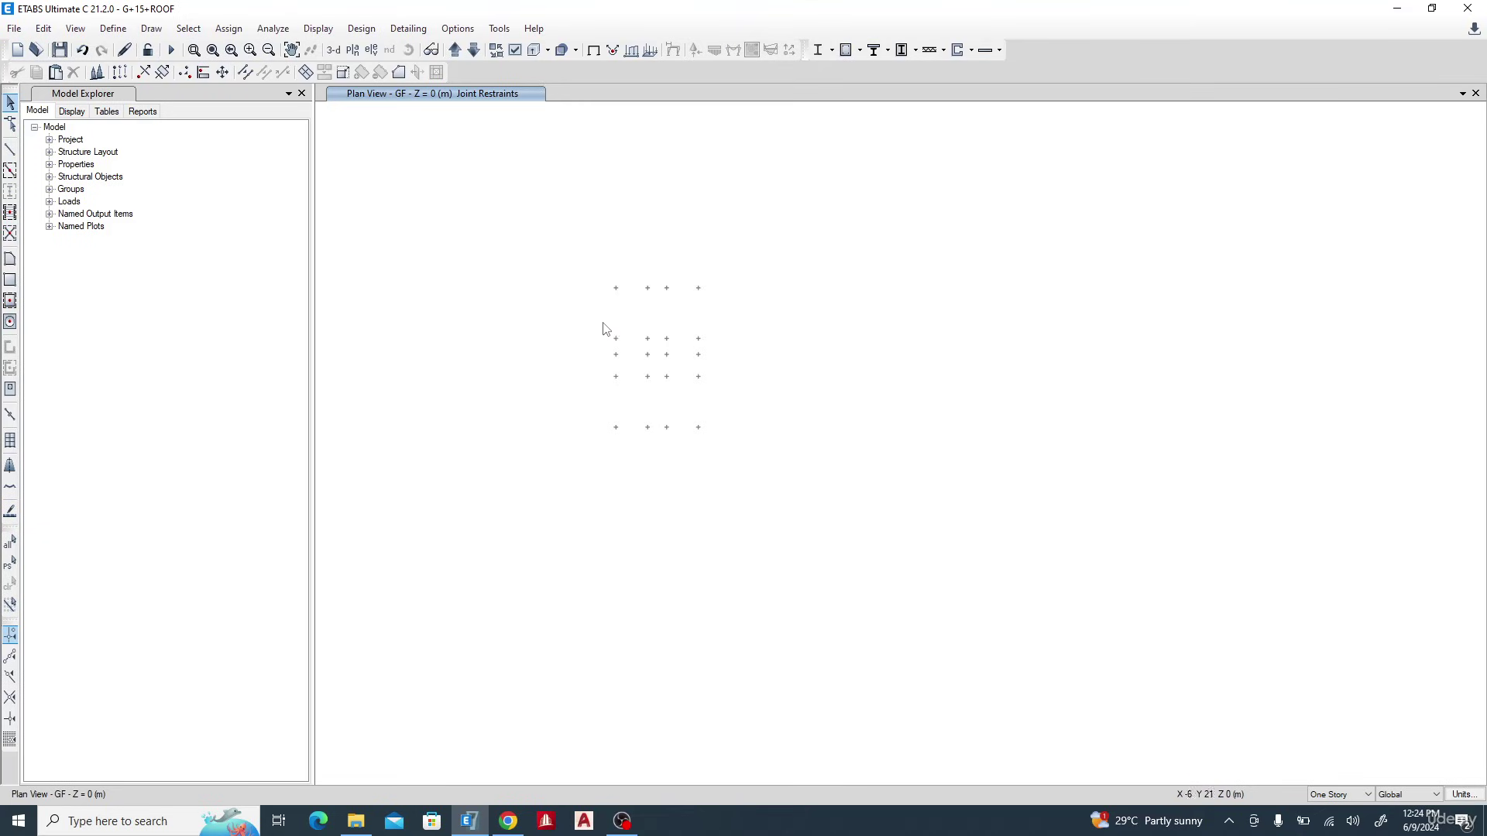
- Check the restraint assignments of the GF corner joint at X 0, Y 22 and clear the selection
scroll(633, 300, "up", 5)
left_click(583, 270)
right_click(583, 270)
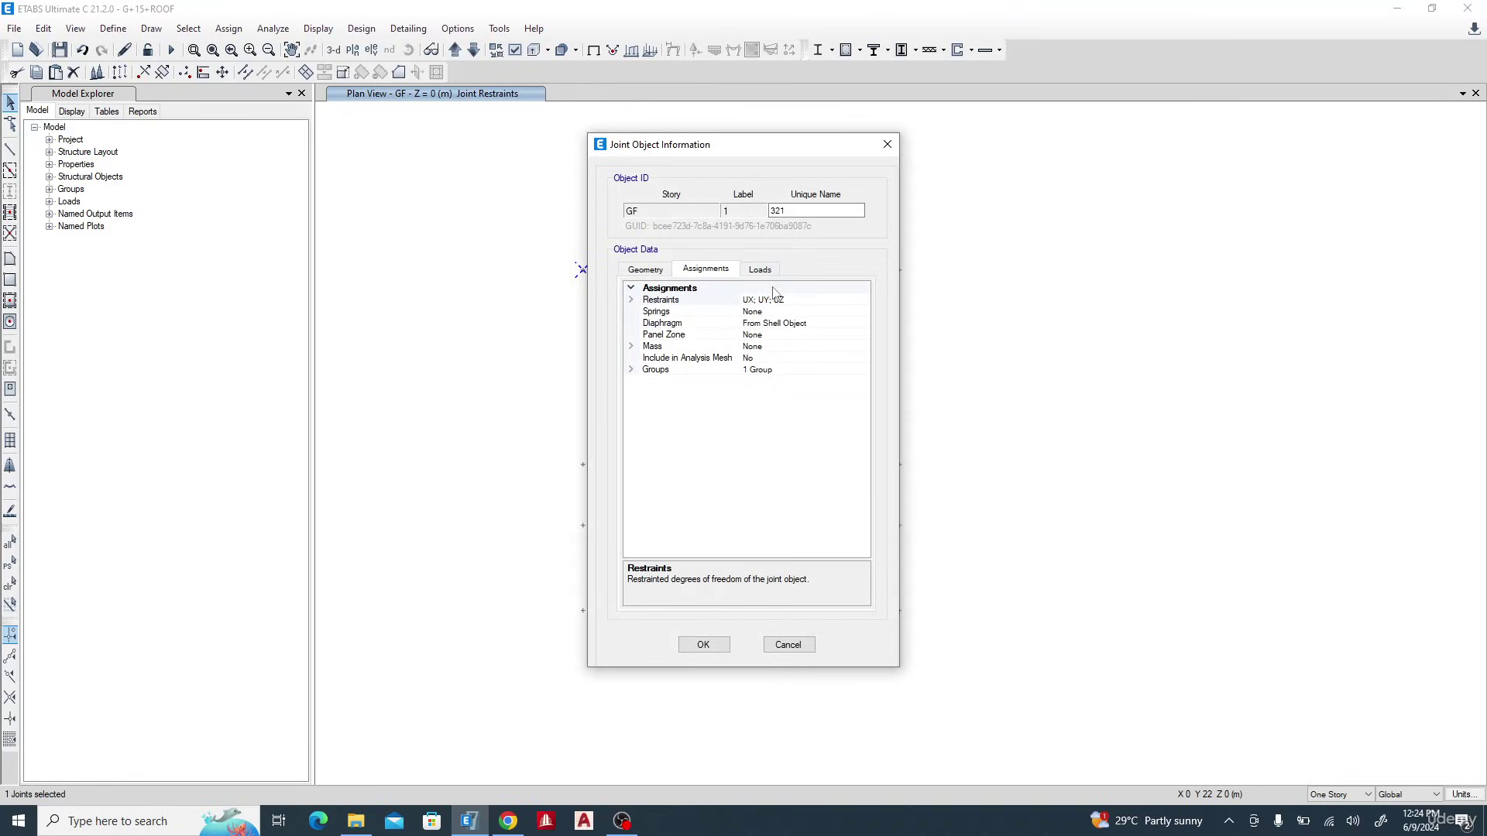
left_click(887, 145)
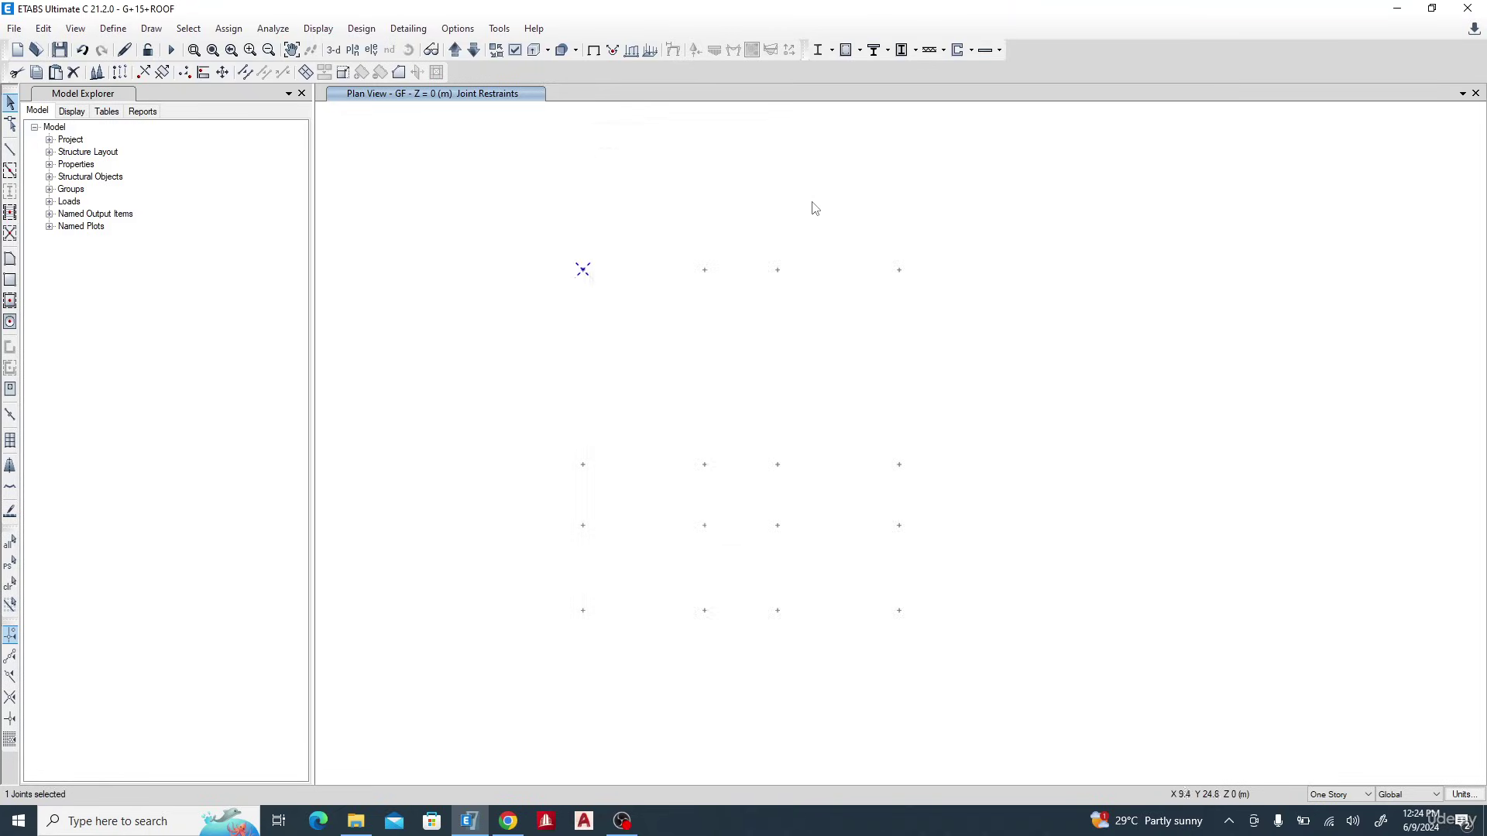
scroll(810, 208, "down", 2)
left_click(801, 222)
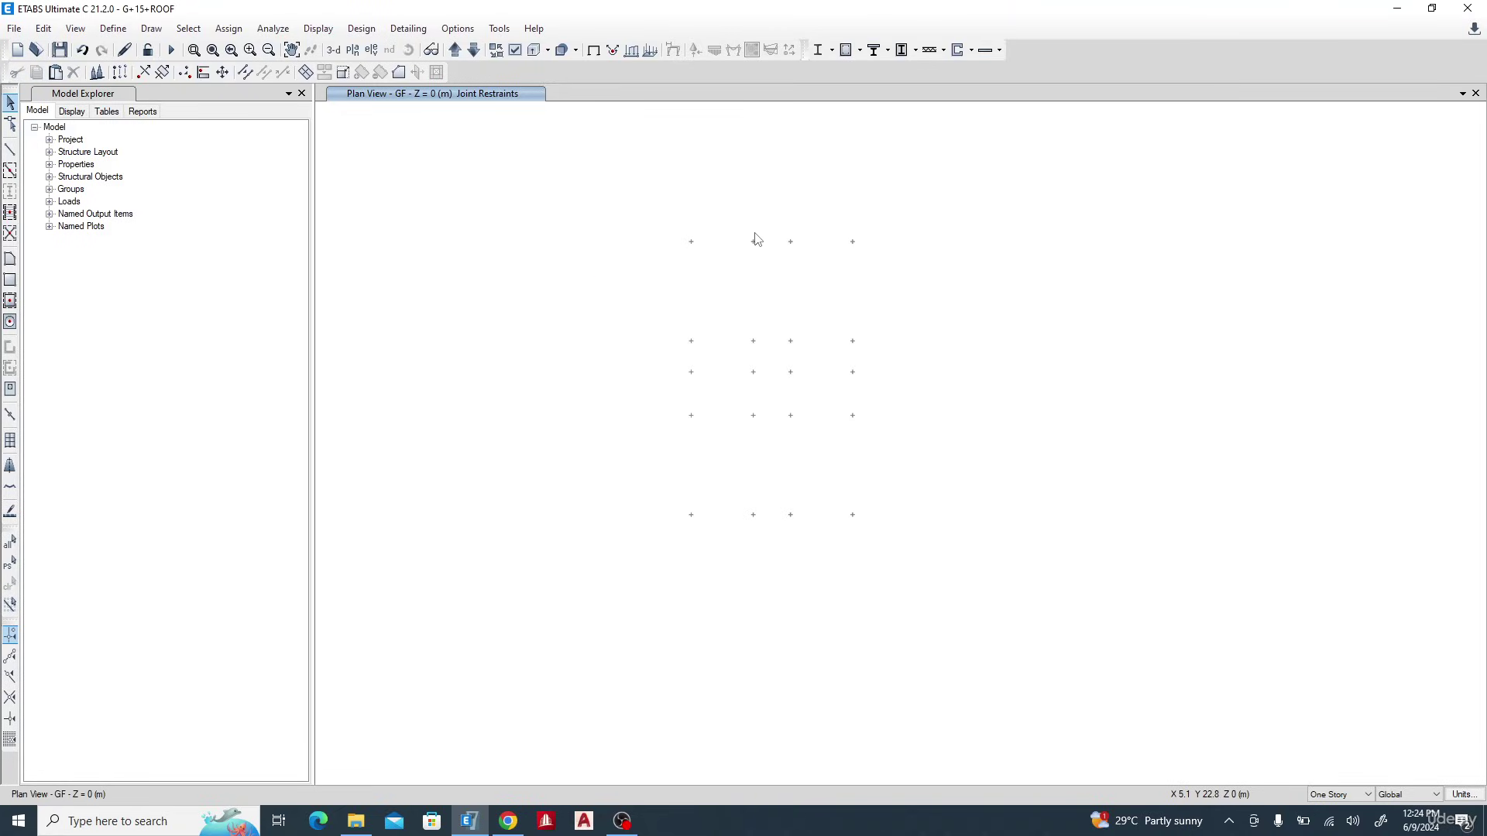